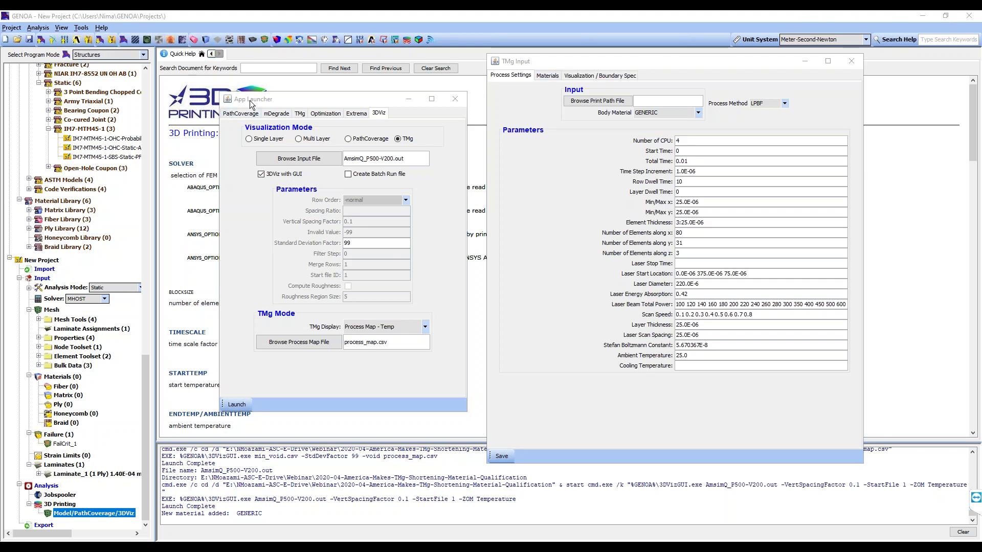
Review the TMg input setup: available process methods, the GENERIC material's properties, and the visualization and boundary settings
left_click(299, 114)
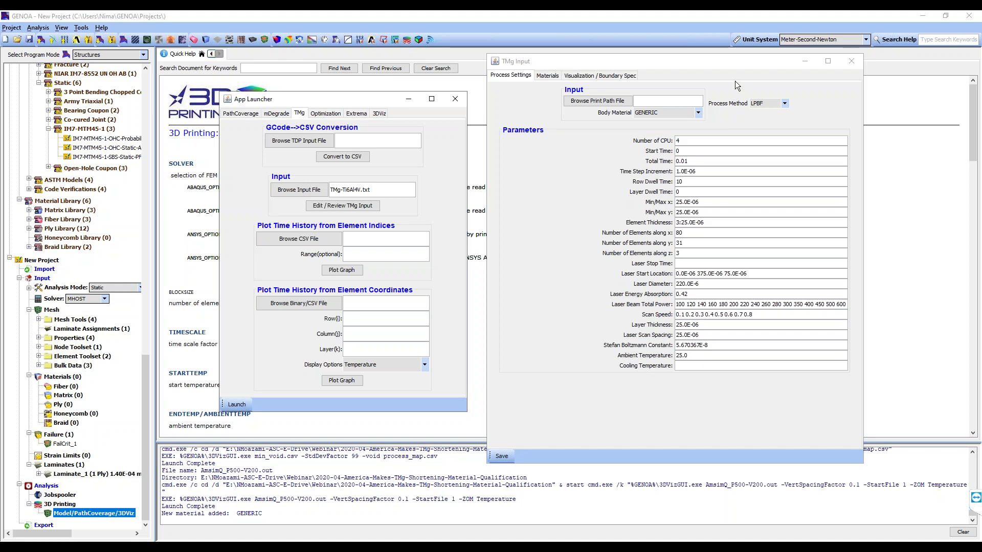
left_click(761, 103)
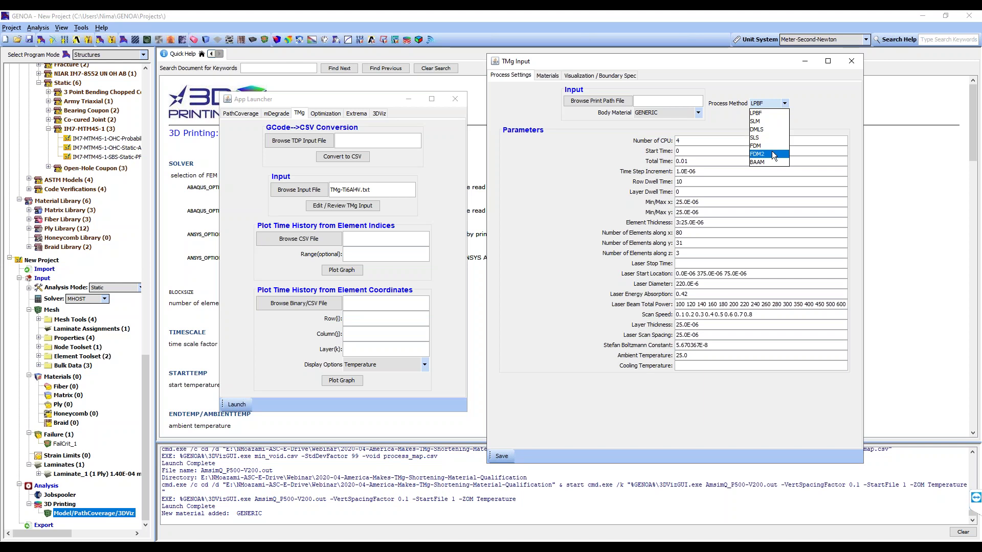
left_click(617, 153)
left_click(620, 102)
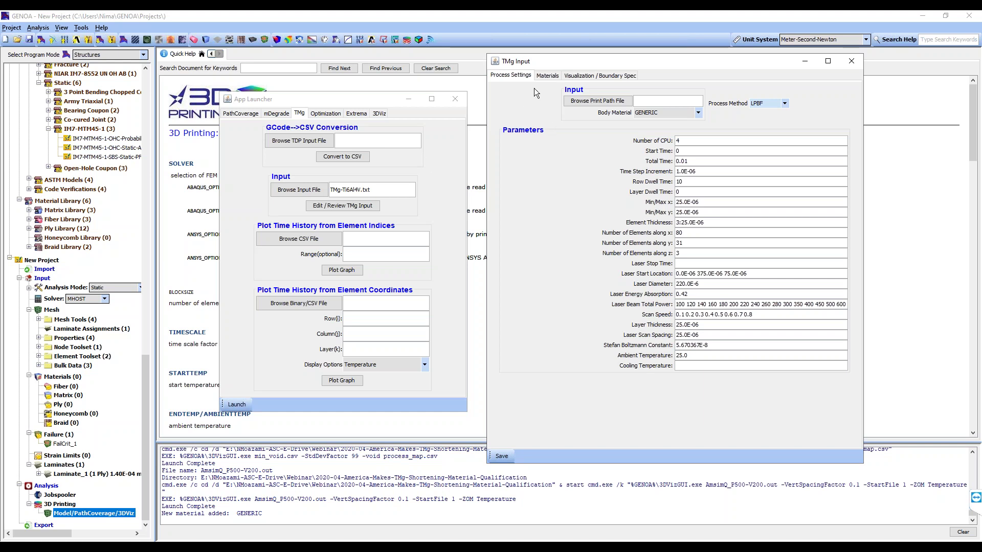
left_click(545, 76)
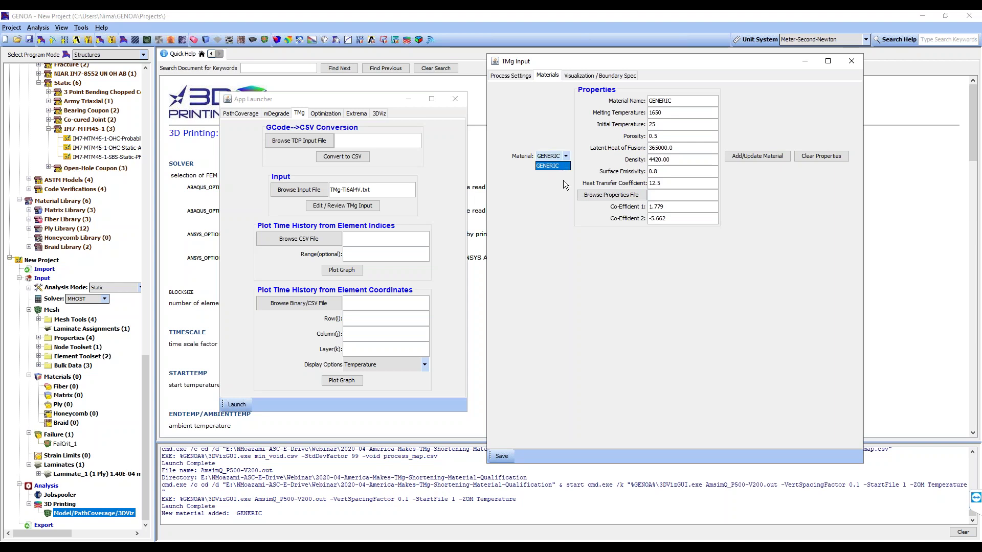
left_click(581, 121)
left_click(614, 75)
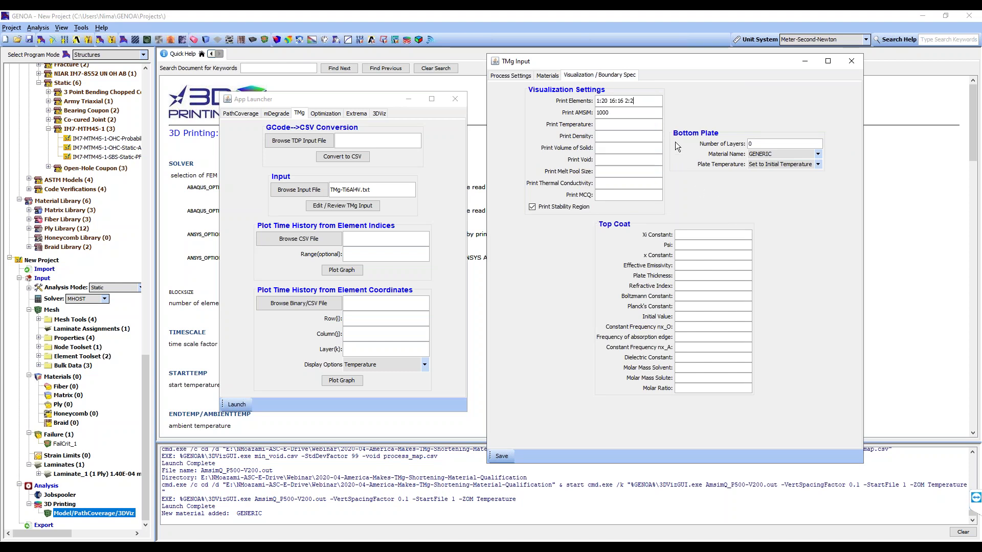
Examine the TMg display types offered by the 3DViz launcher, from process maps to heat-transfer results
left_click(279, 100)
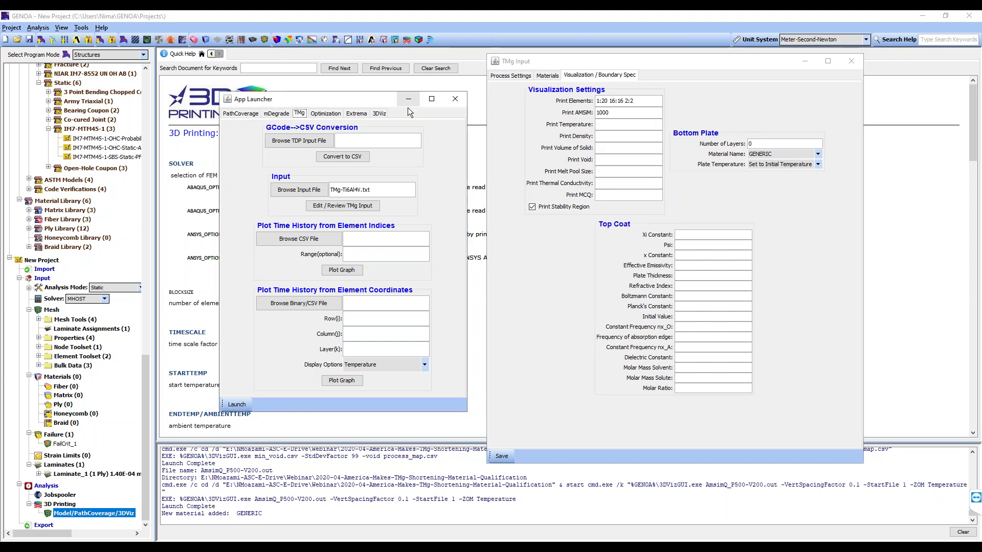
left_click(381, 114)
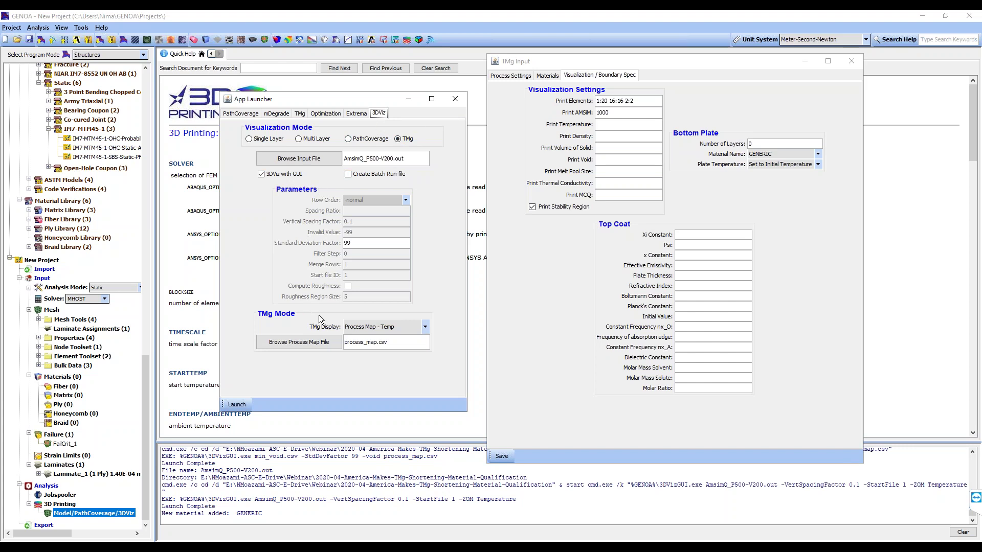
left_click(363, 327)
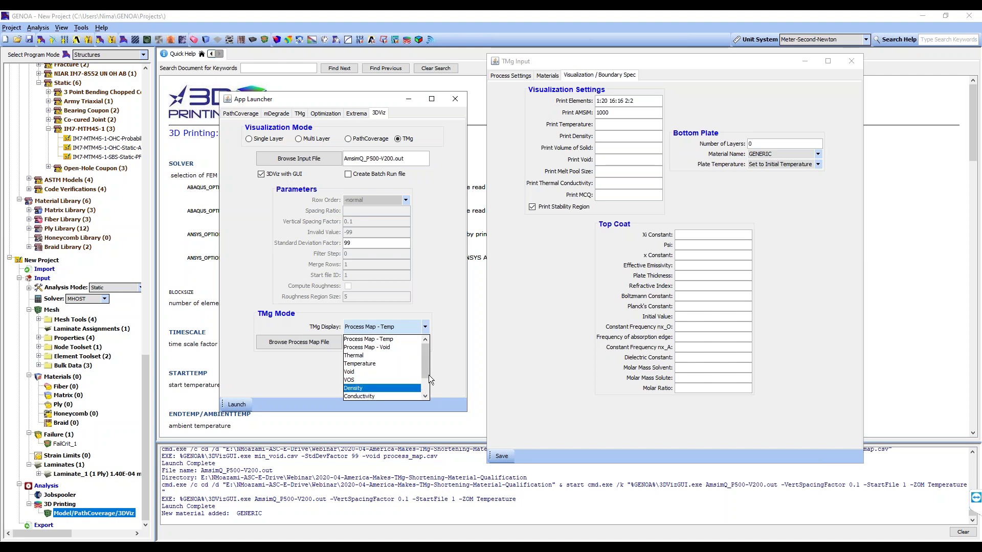
left_click_drag(428, 376, 427, 397)
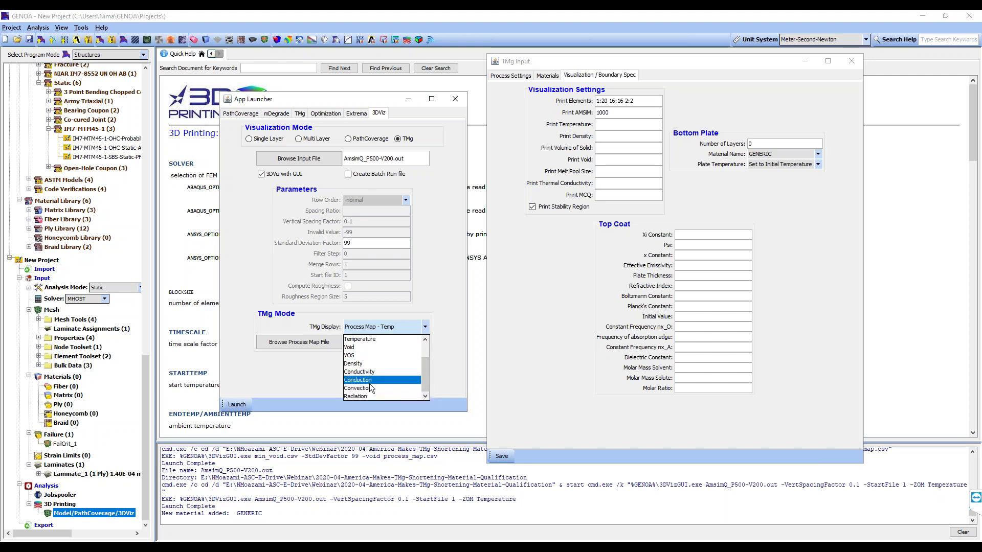
left_click(316, 387)
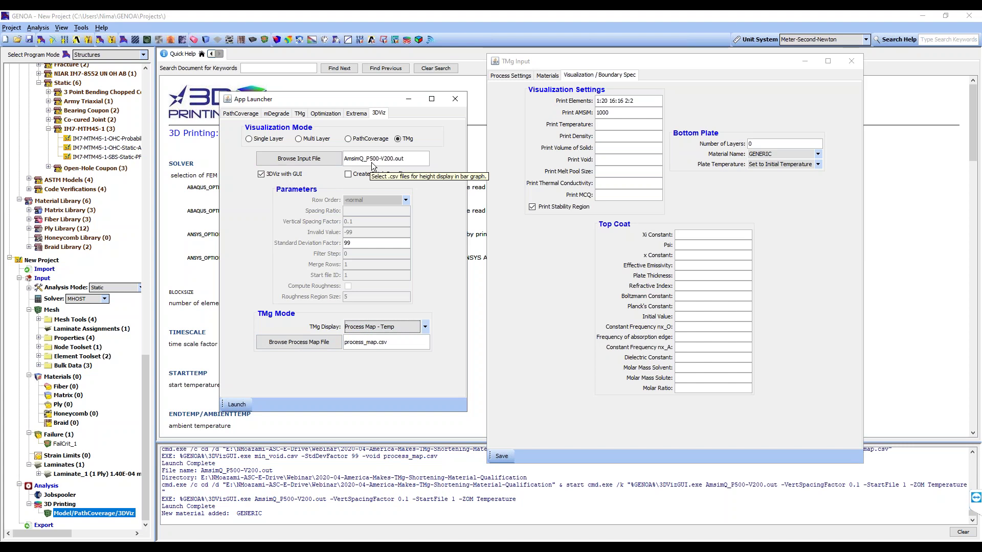
Load max_temp.csv as the 3DViz input file and launch the Process Map - Temp visualization
left_click(314, 158)
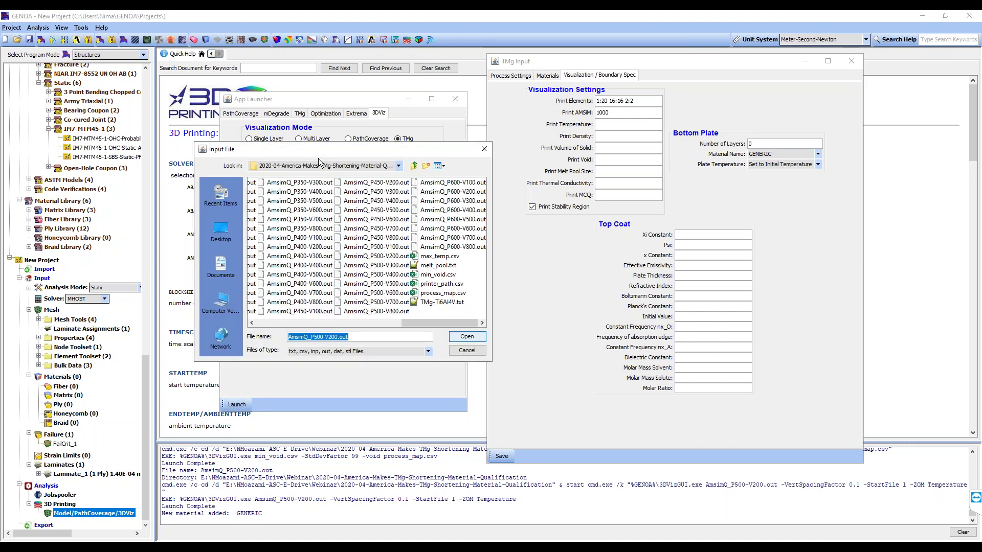
left_click(446, 257)
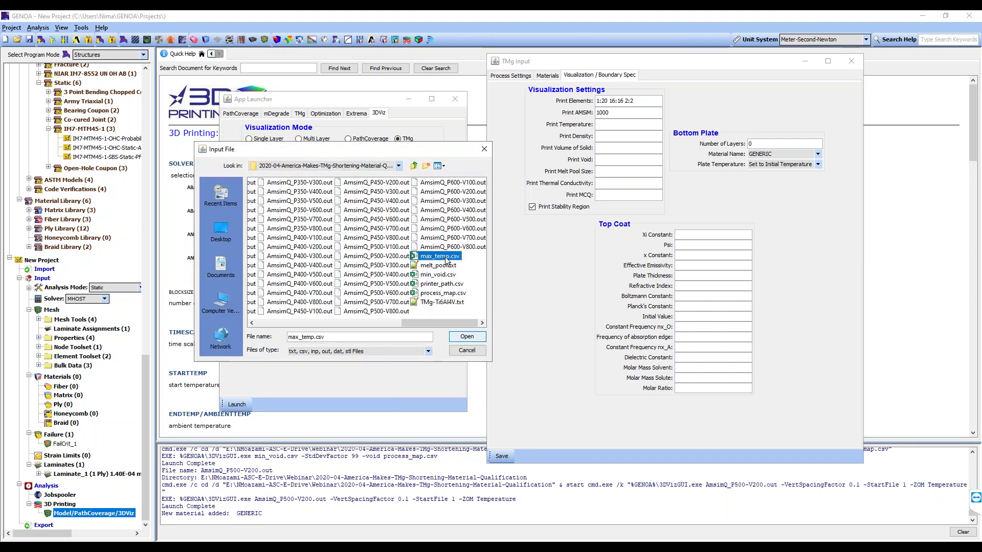
left_click(466, 338)
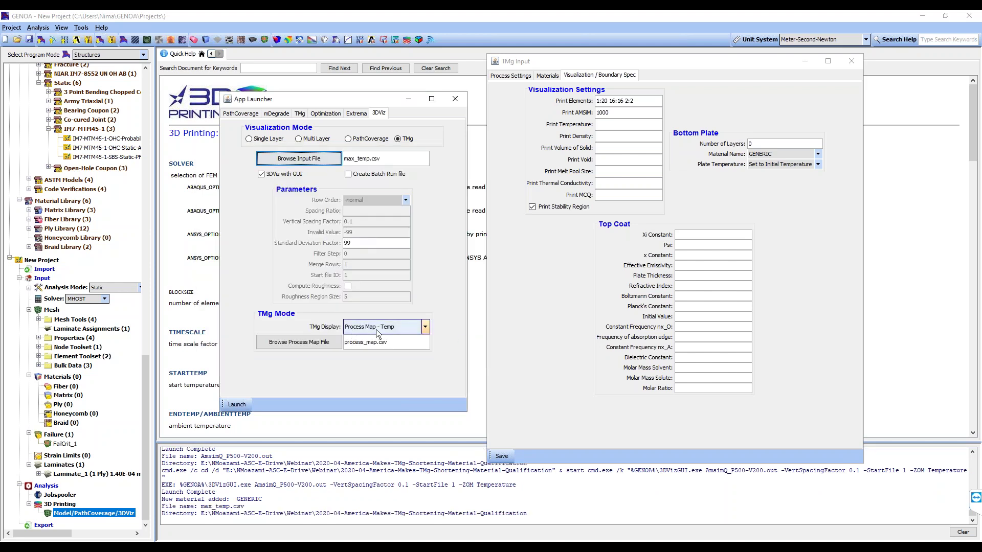
left_click(241, 404)
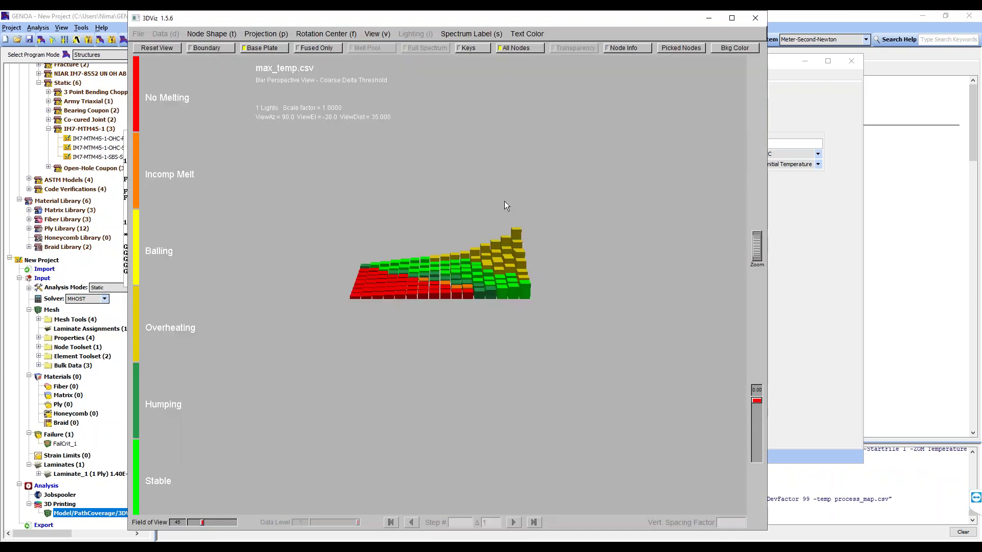
Examine the maximum temperature bar map from an angle with node information and axes displayed
left_click_drag(337, 258, 503, 279)
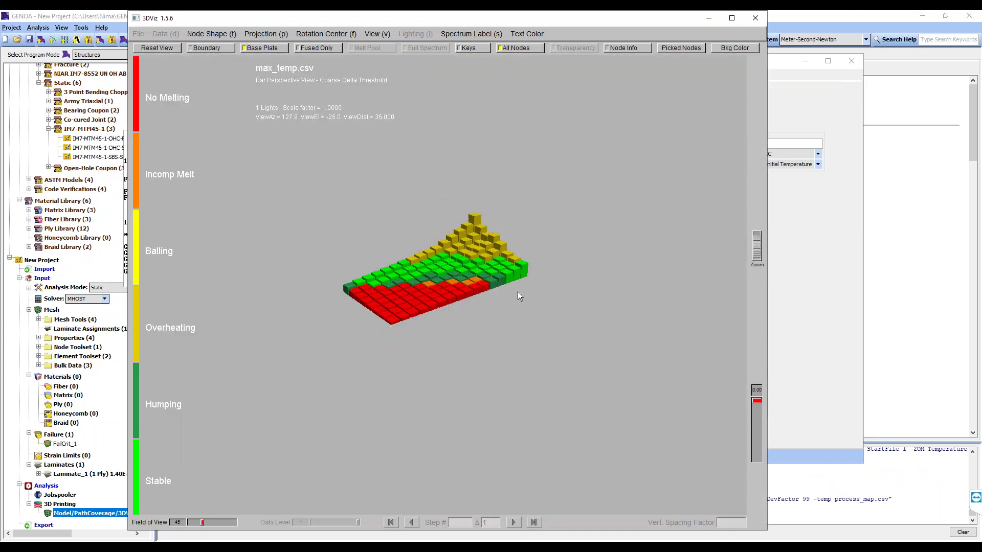
right_click_drag(563, 232, 556, 256)
key("n")
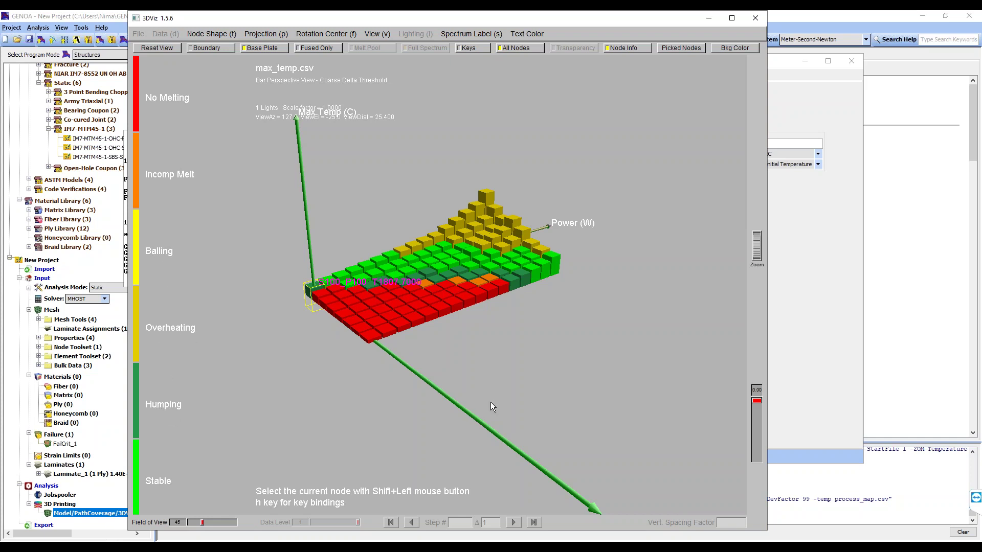
Pick a stable-region bar in the middle of the temperature map to read its node information, and close the viewer
left_click_drag(444, 305, 359, 263)
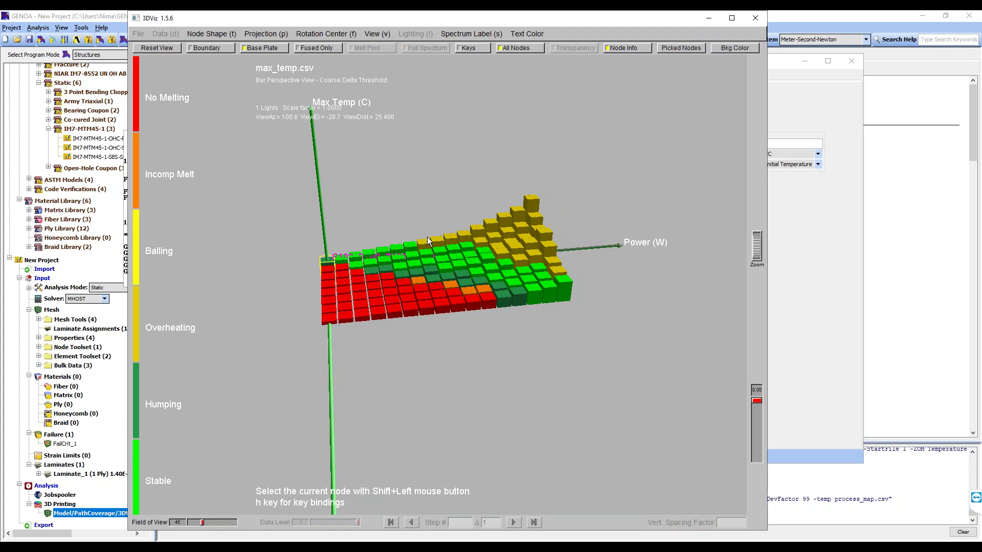
left_click(447, 260, "shift")
left_click_drag(449, 290, 555, 278)
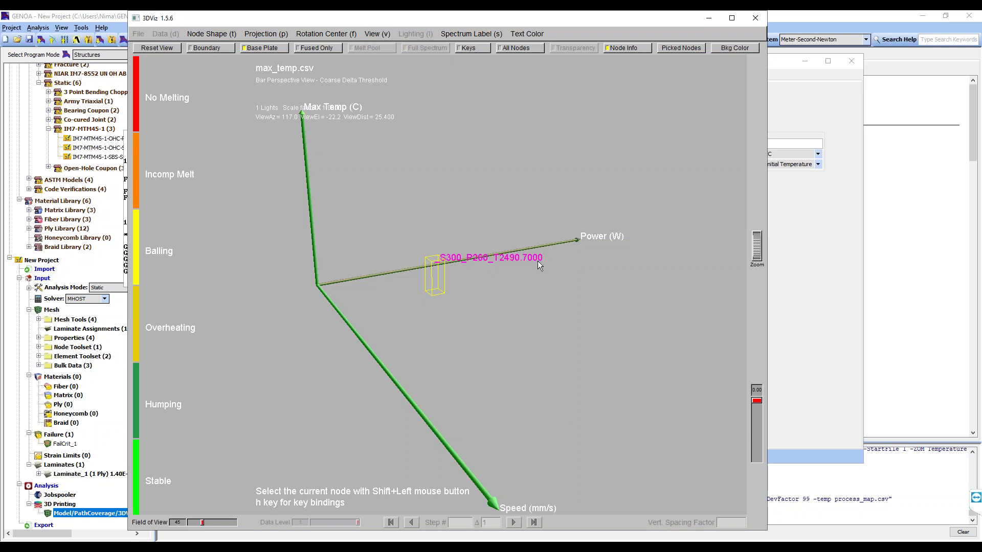
left_click_drag(537, 267, 311, 311)
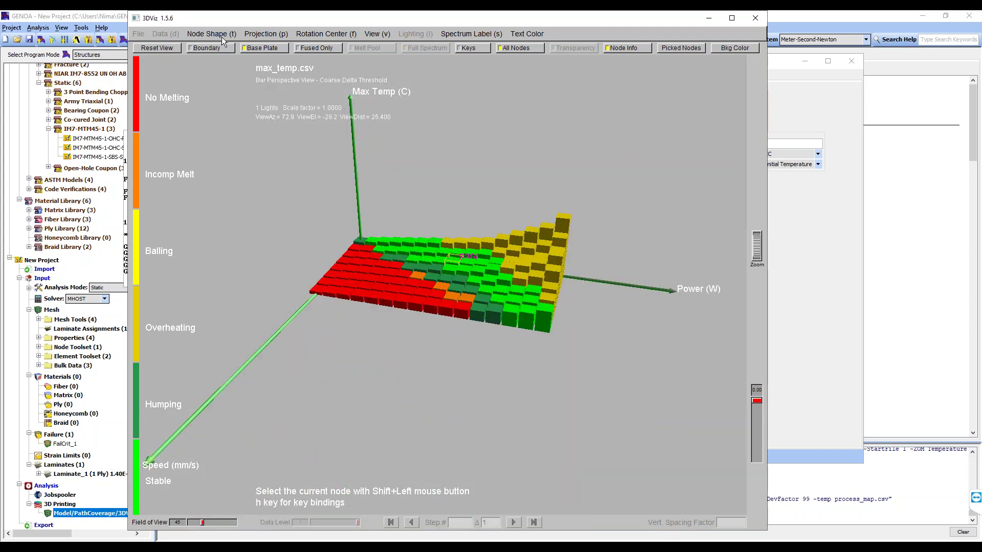
left_click(755, 18)
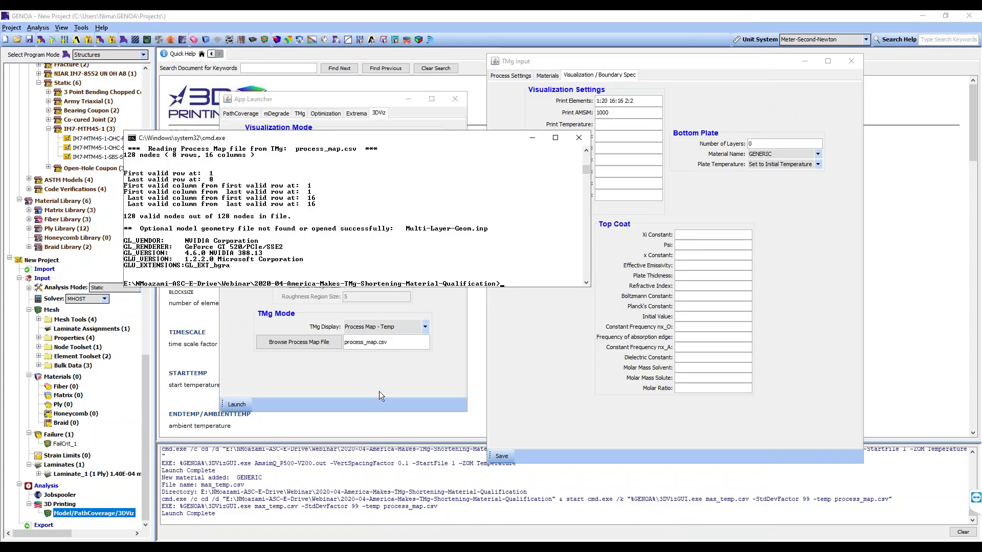
Set the TMg display to Process Map - Void and launch the visualization for min_void.csv
left_click(416, 306)
left_click(397, 326)
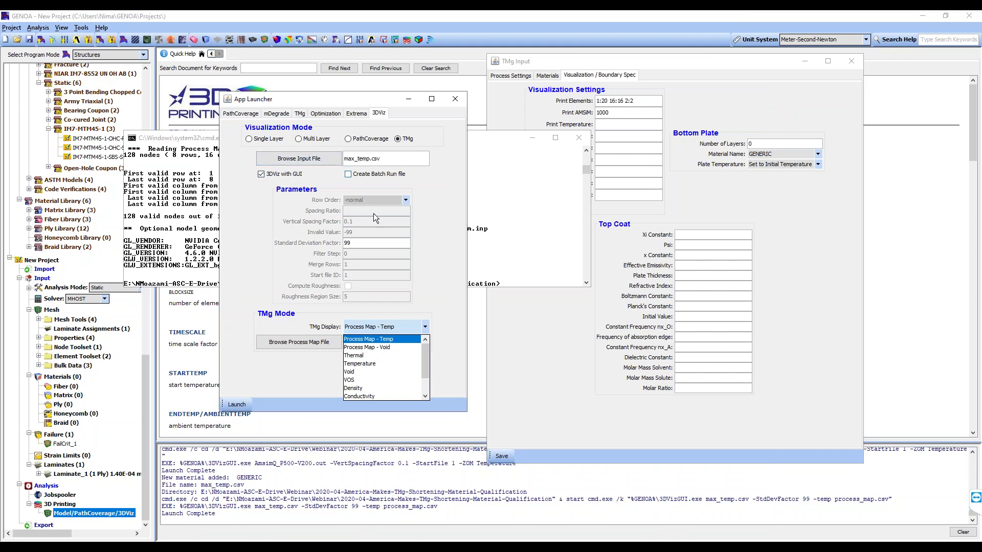
left_click(385, 346)
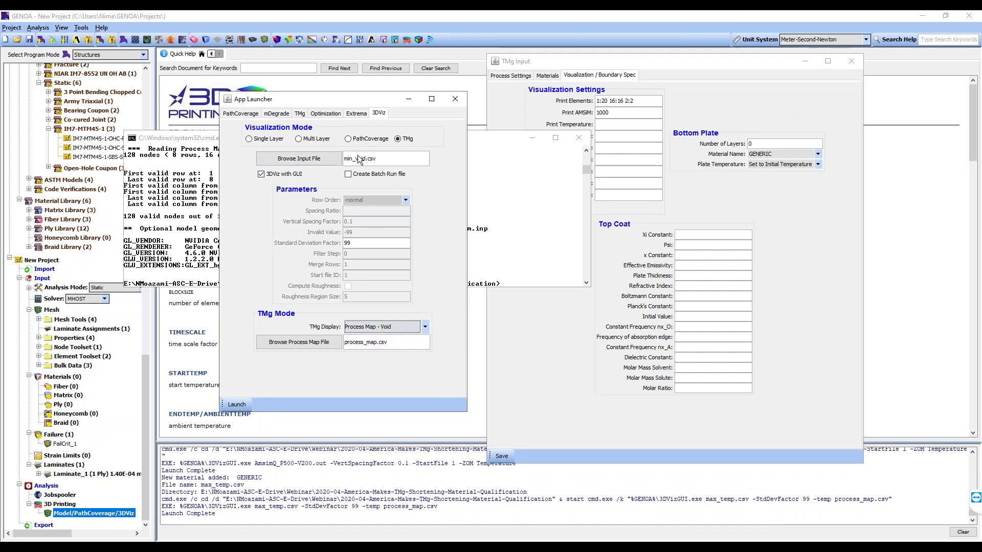
left_click(247, 405)
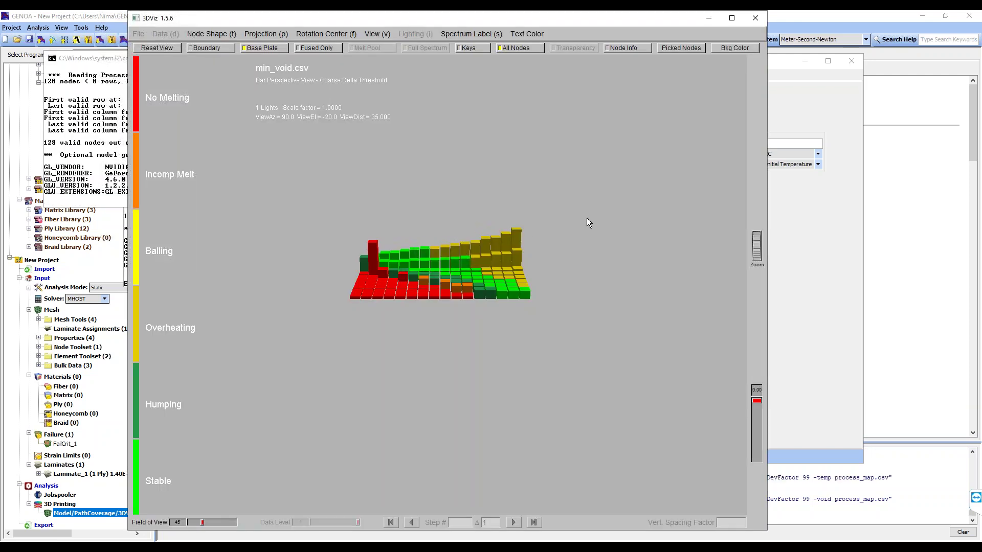
Show node information on the void map and pick the tallest overheating bar, at speed 100 mm/s and power 600 W
left_click_drag(540, 238, 437, 360)
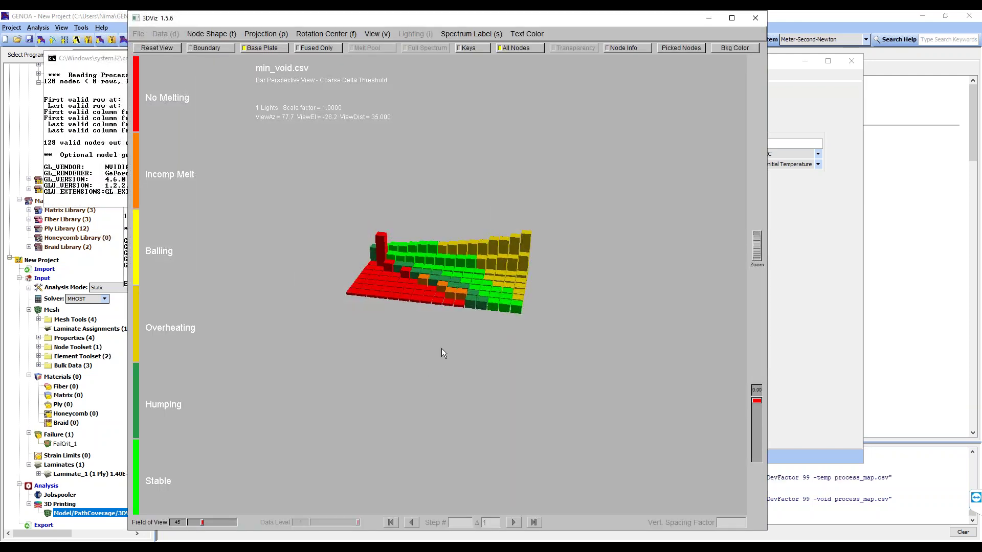
right_click_drag(422, 301, 423, 247)
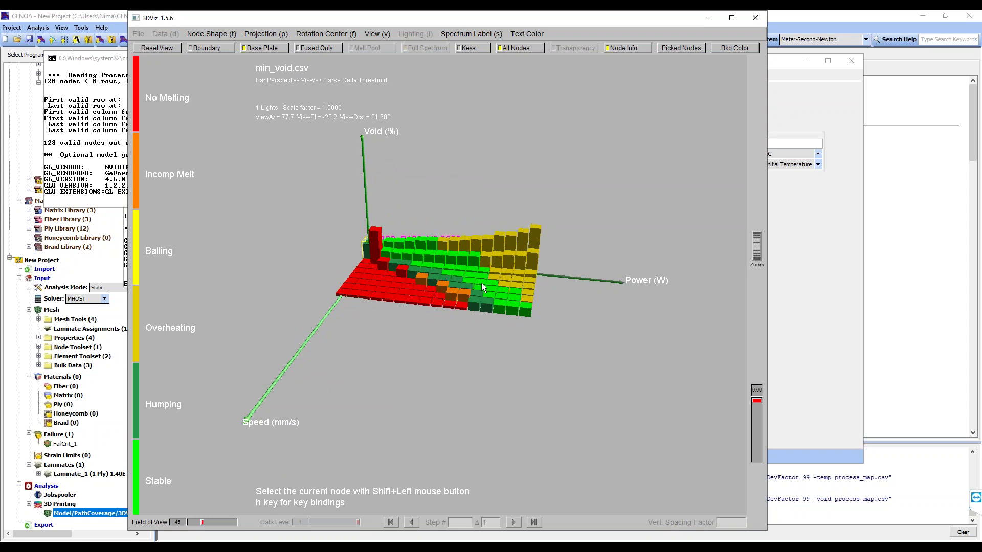
right_click_drag(512, 274, 496, 315)
left_click_drag(495, 315, 524, 324)
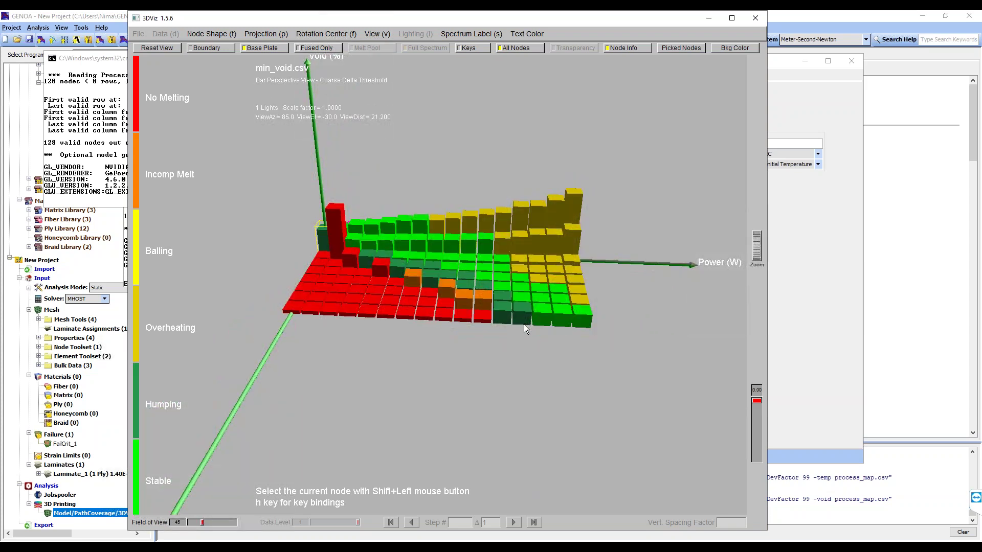
left_click(571, 194, "shift")
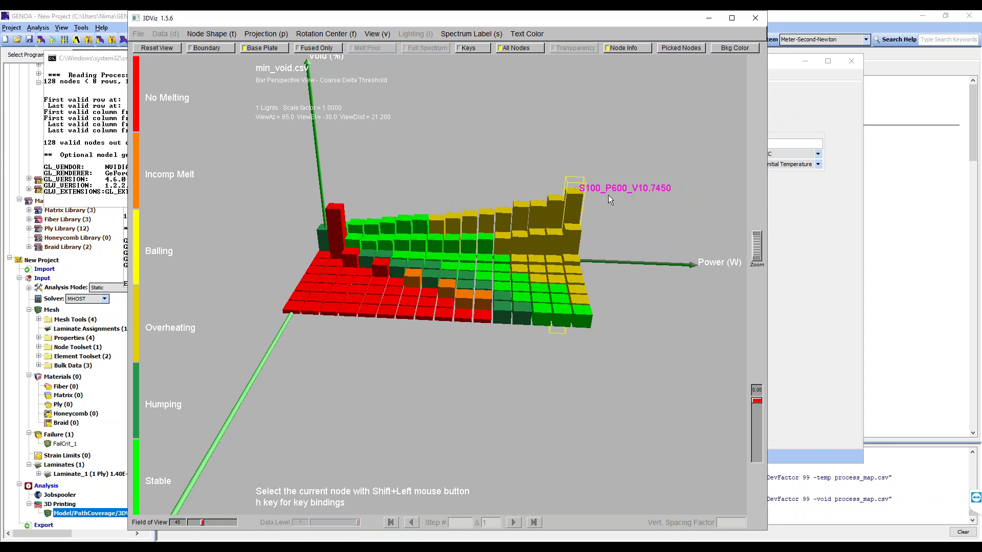
Inspect the void map's stable region, pick a stable bar at the high-speed edge to read its void, and close the viewer
left_click_drag(400, 307, 343, 215)
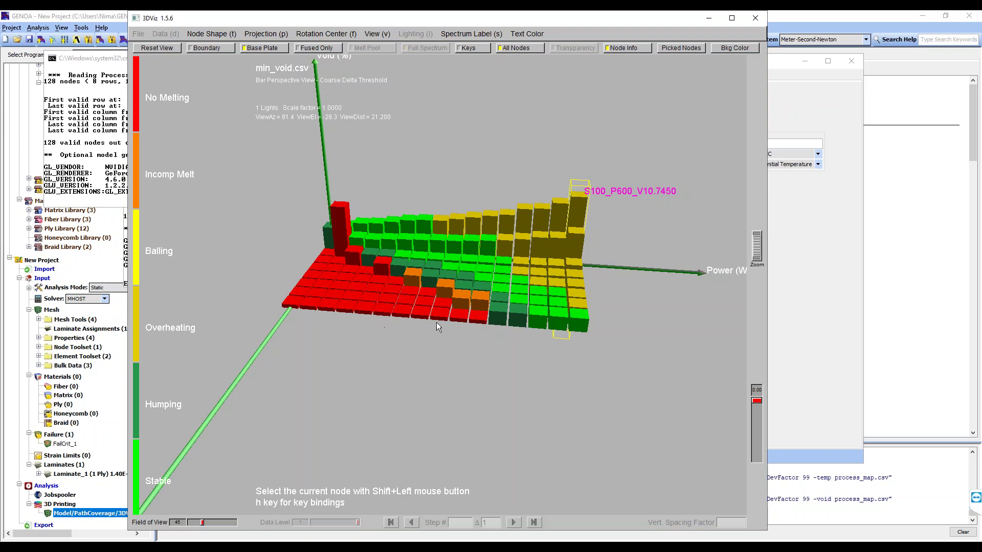
left_click_drag(462, 340, 328, 327)
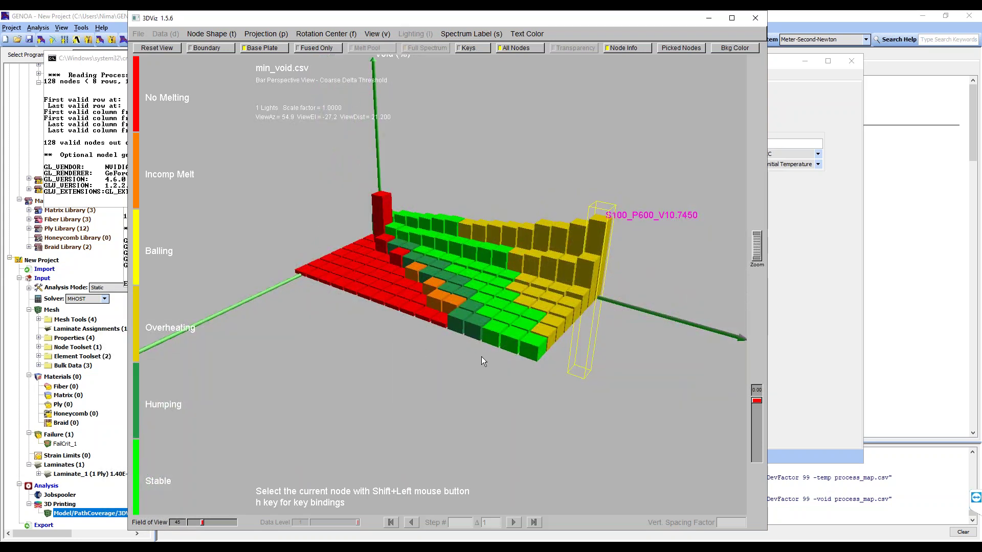
left_click_drag(481, 357, 486, 341)
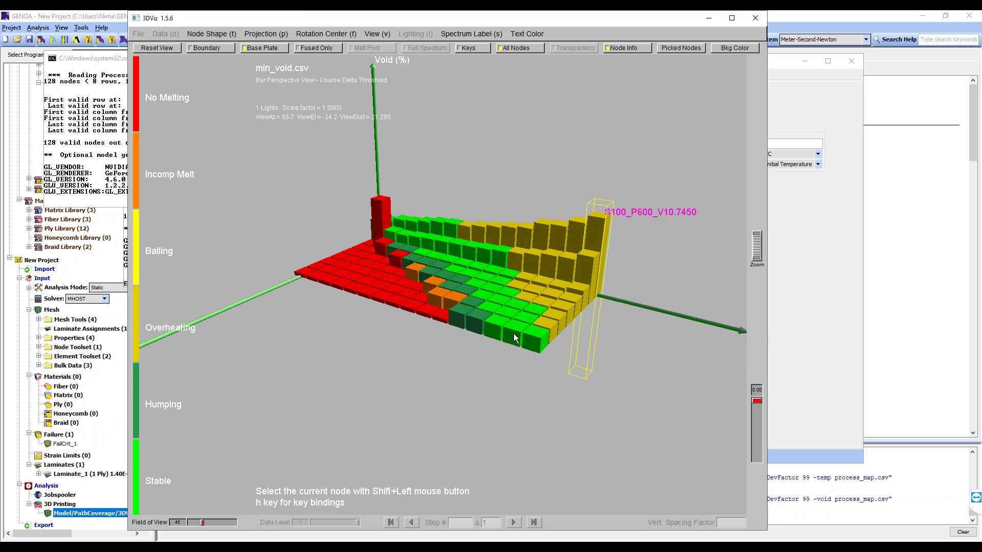
left_click_drag(513, 358, 523, 355)
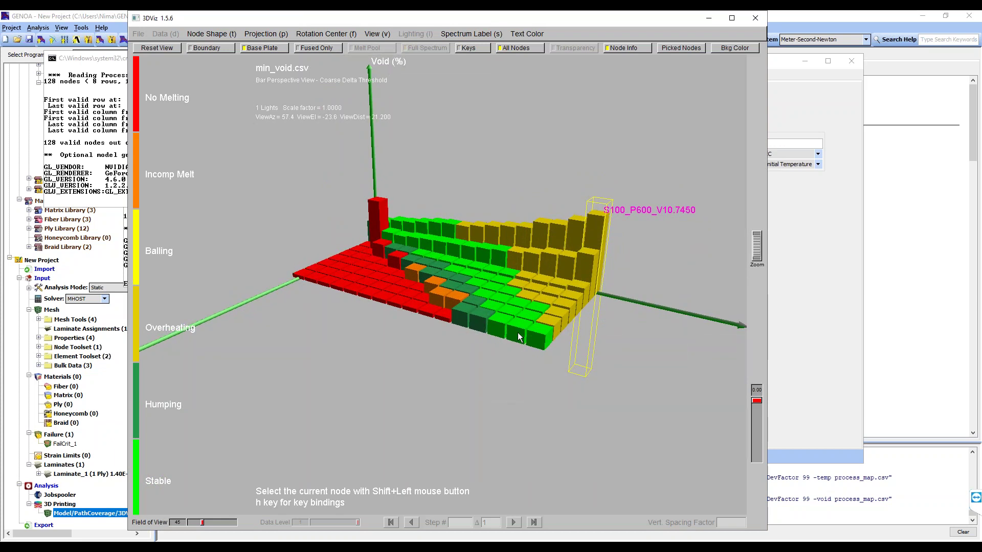
left_click(520, 353, "shift")
left_click_drag(538, 376, 596, 324)
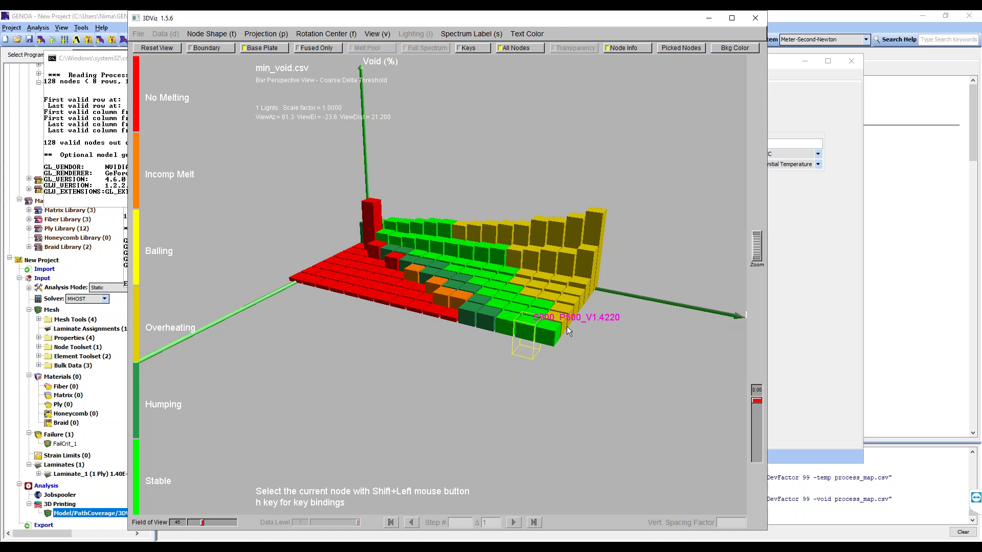
left_click_drag(575, 336, 595, 337)
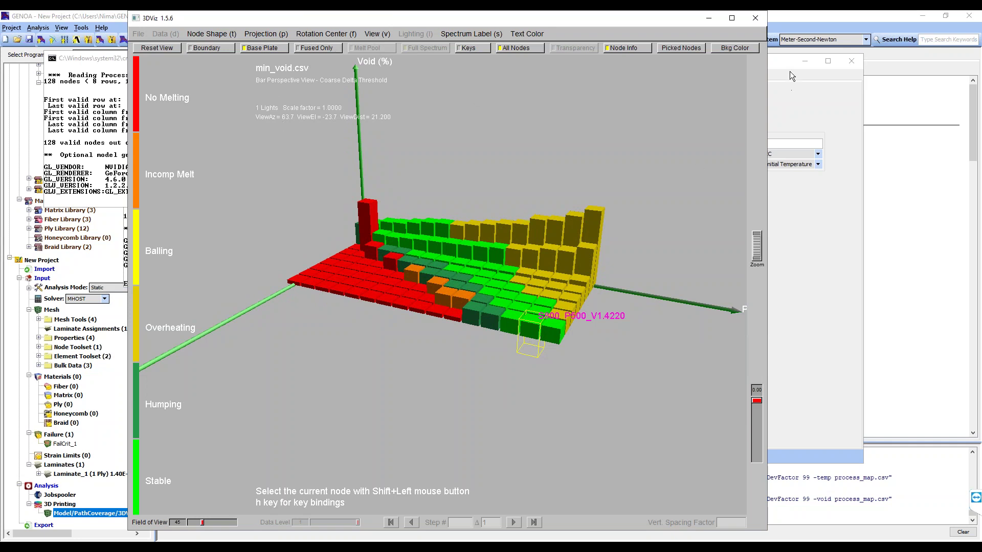
left_click(756, 18)
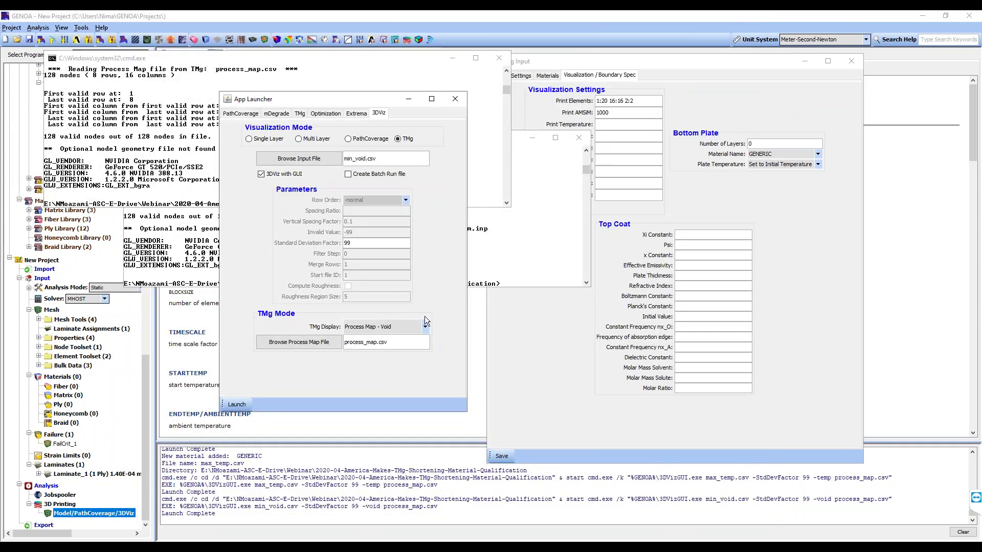
Set the TMg display to Thermal, launch the visualization with min_void.csv still loaded, and close the resulting viewer
left_click(404, 329)
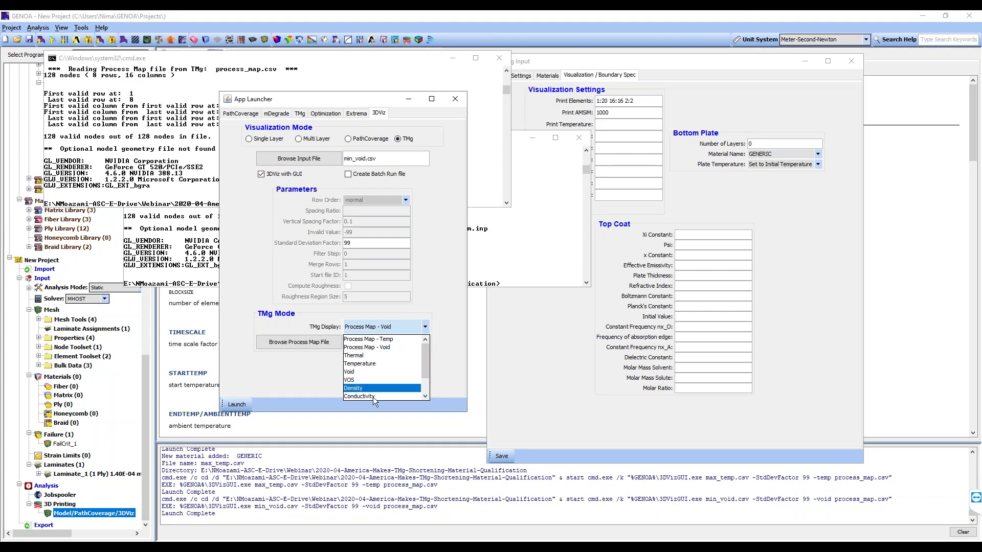
left_click(373, 356)
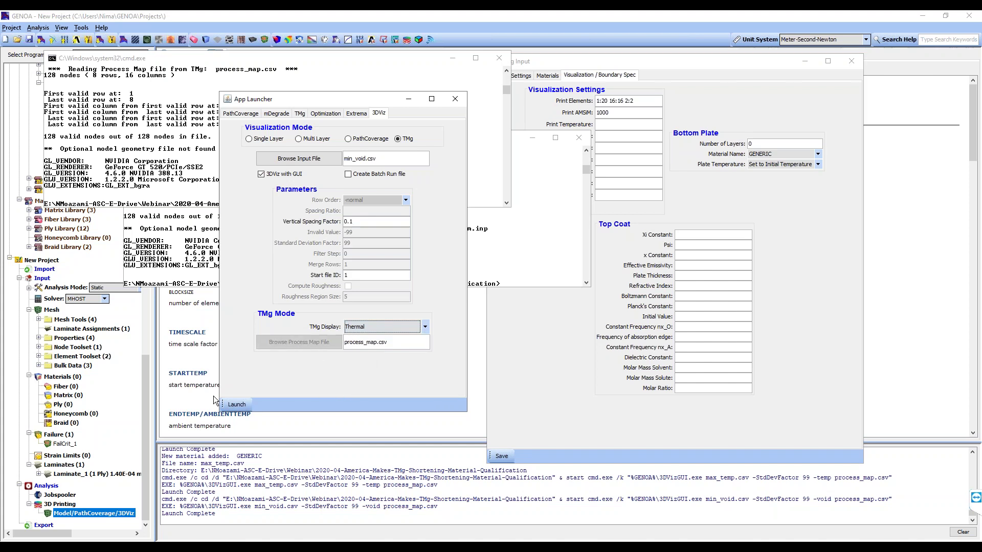
left_click(237, 404)
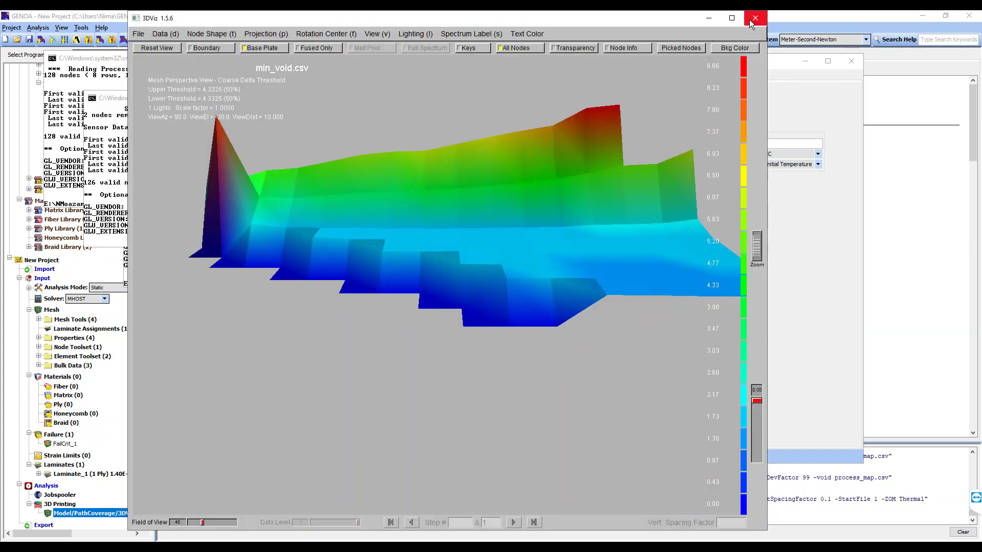
left_click(755, 19)
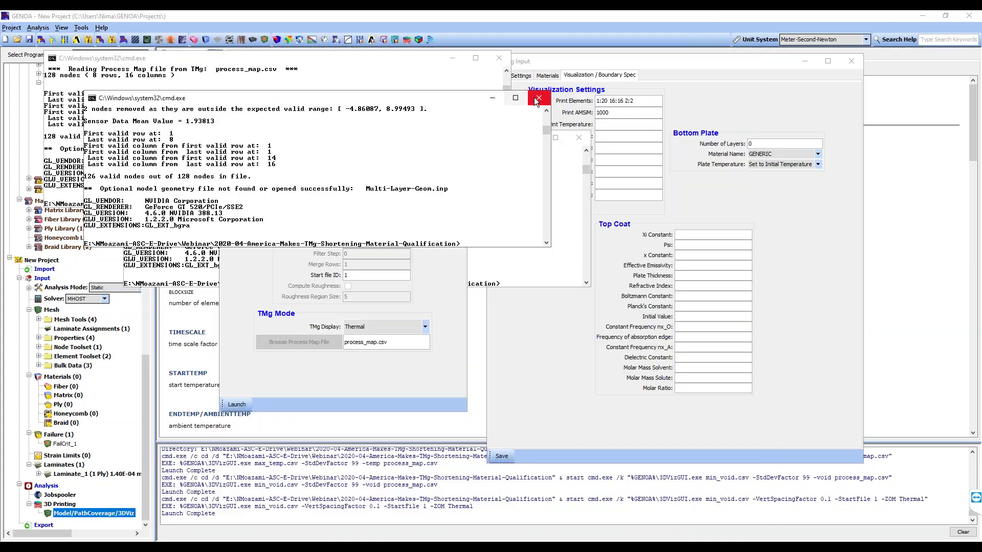
Load AmsimQ_P500-V600.out as the input file and launch its thermal visualization
left_click(306, 160)
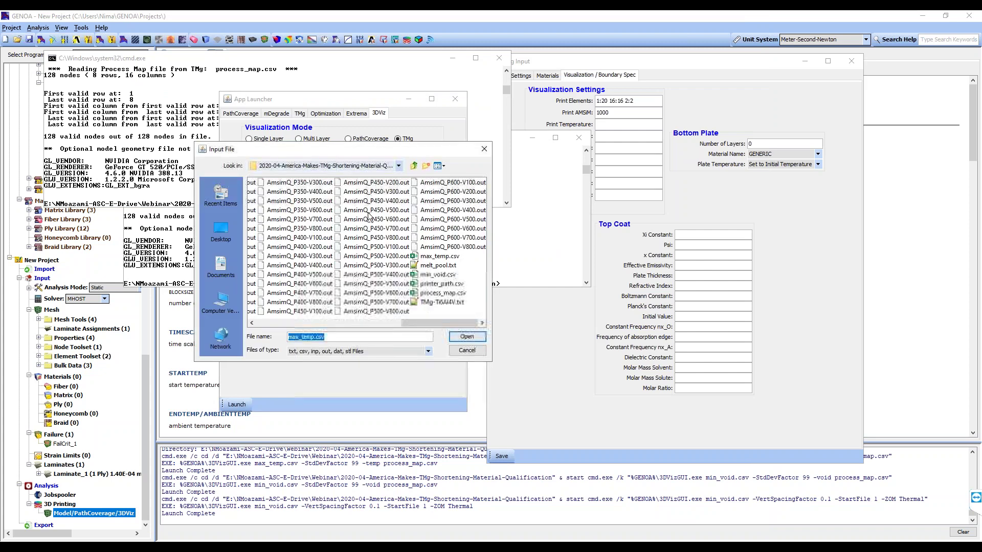
left_click(382, 260)
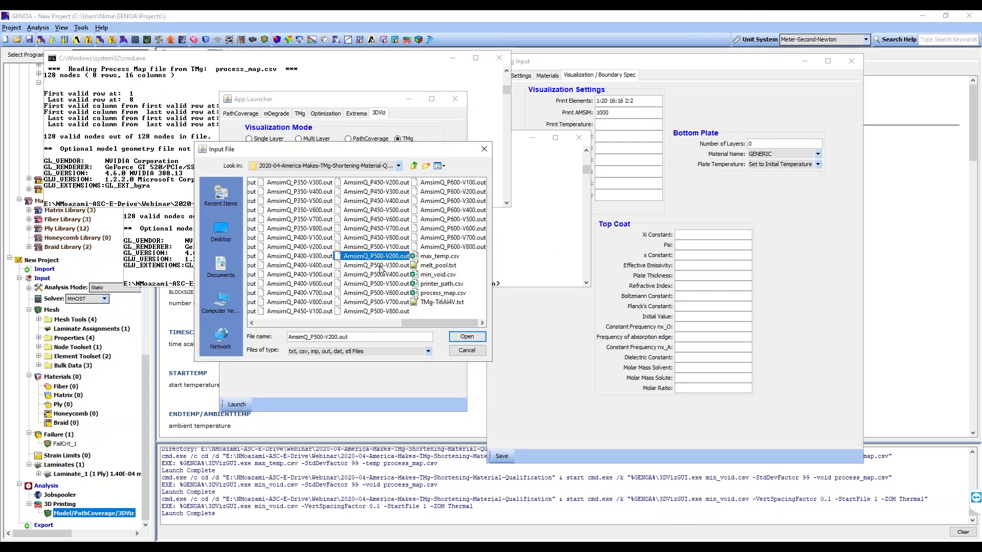
left_click(379, 293)
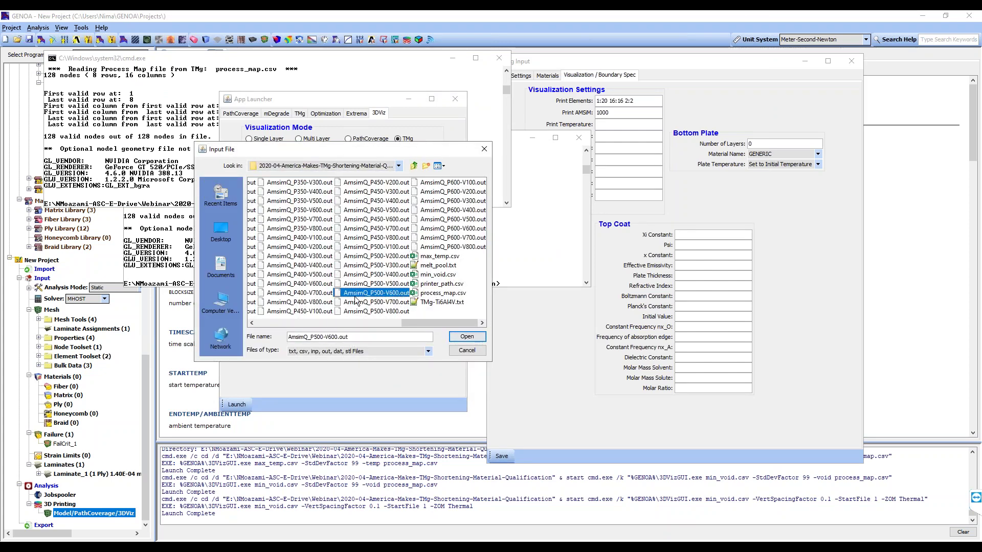
double_click(372, 295)
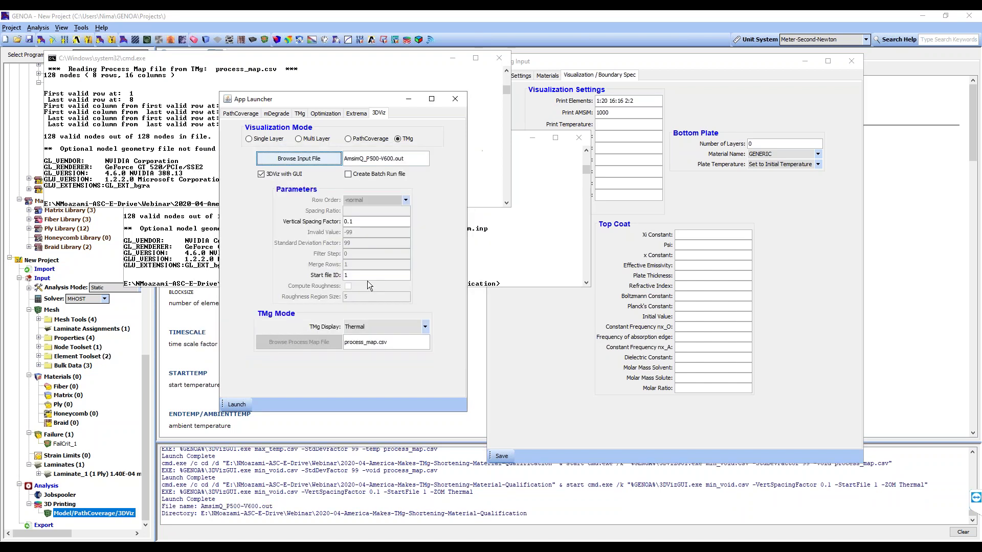
left_click(233, 405)
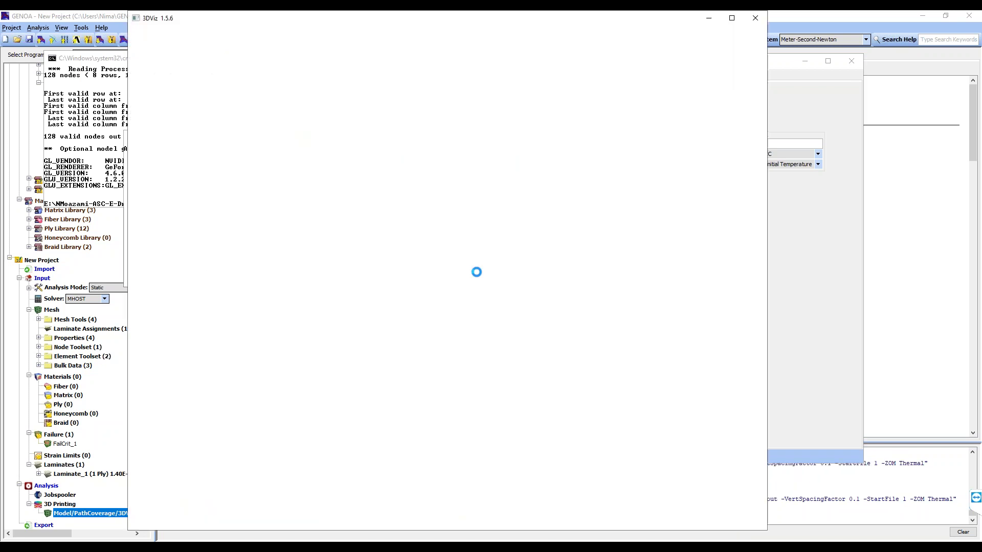
Advance the thermal state result to step 4 and inspect the heated track on the plate from an oblique angle
scroll(392, 213, "down", 3)
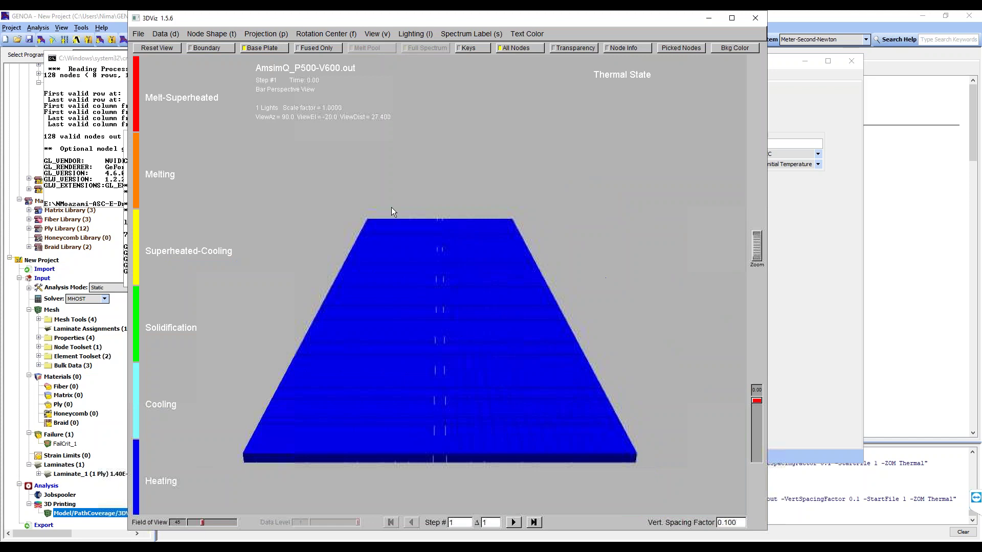
scroll(400, 250, "down", 3)
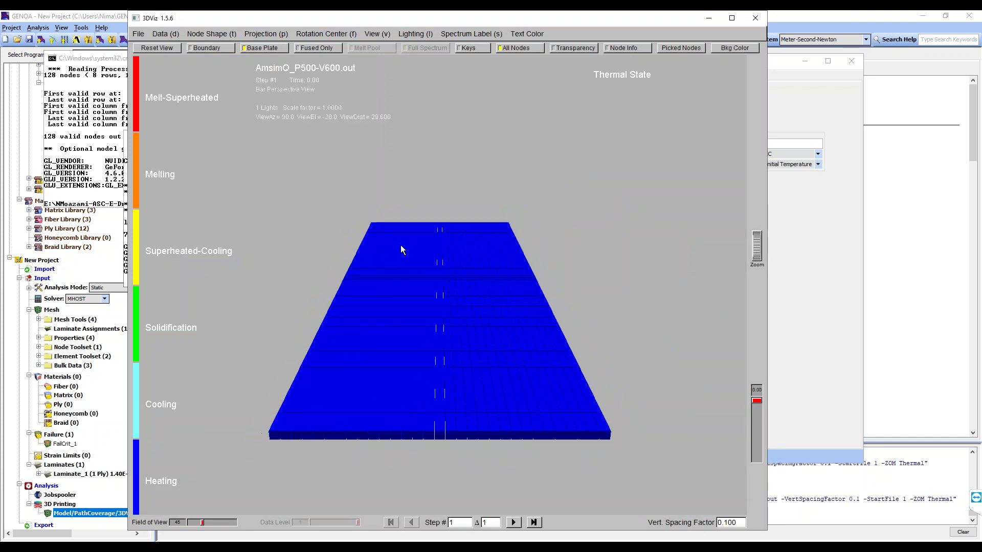
left_click_drag(403, 241, 403, 216)
key("Right")
key("Right")
key("Right")
left_click_drag(441, 267, 455, 241)
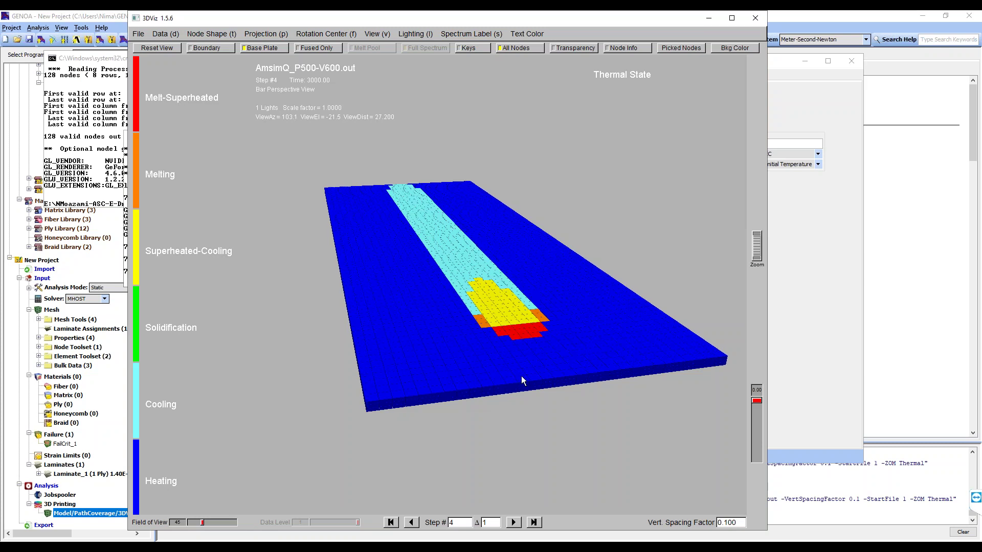
left_click_drag(515, 376, 504, 332)
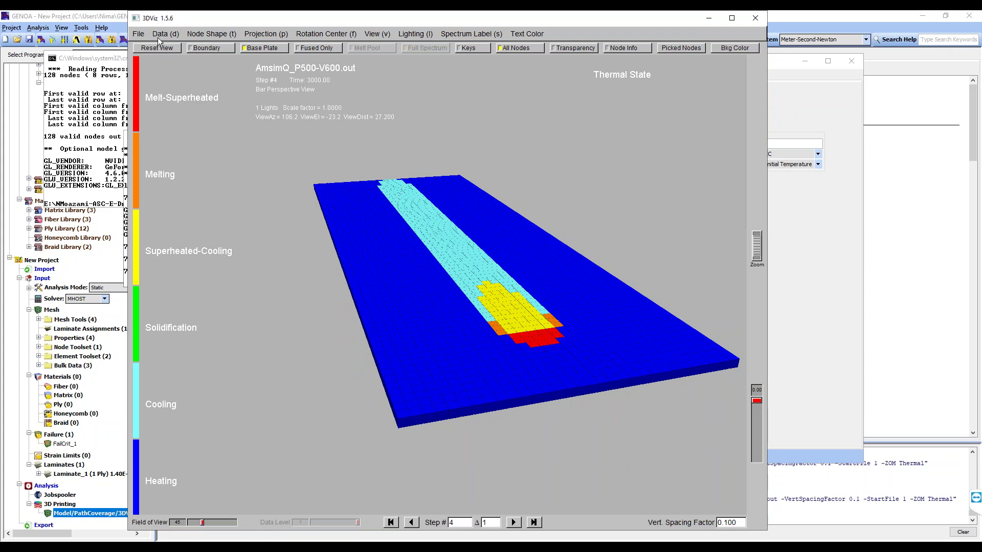
left_click_drag(405, 260, 477, 306)
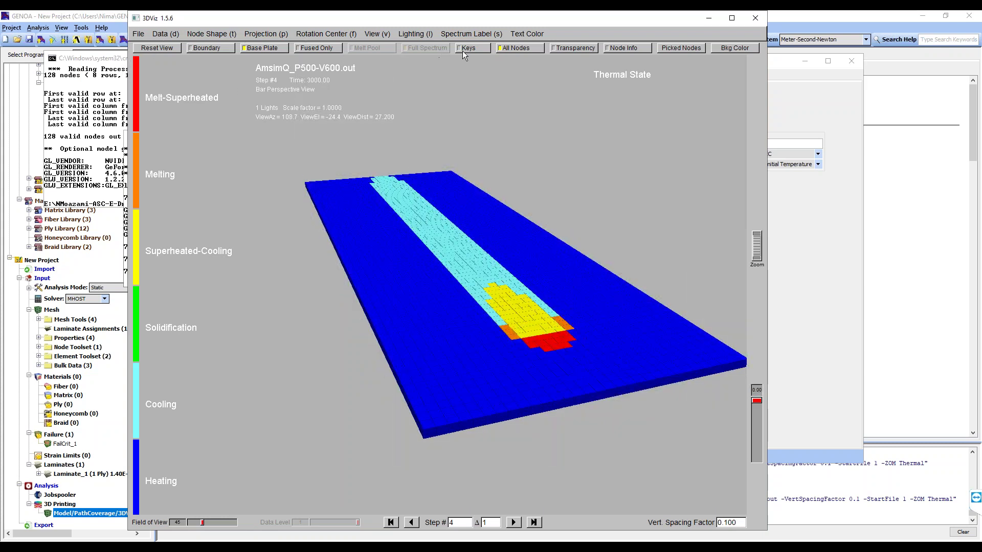
left_click_drag(355, 98, 354, 103)
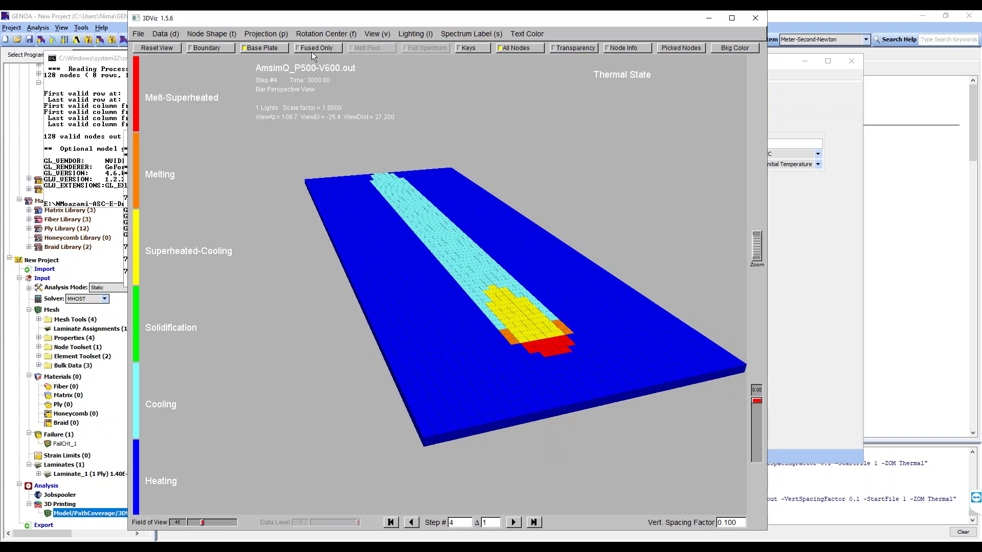
Display the Material State - VOS result on the plate and switch the lighting to two lights
left_click(165, 34)
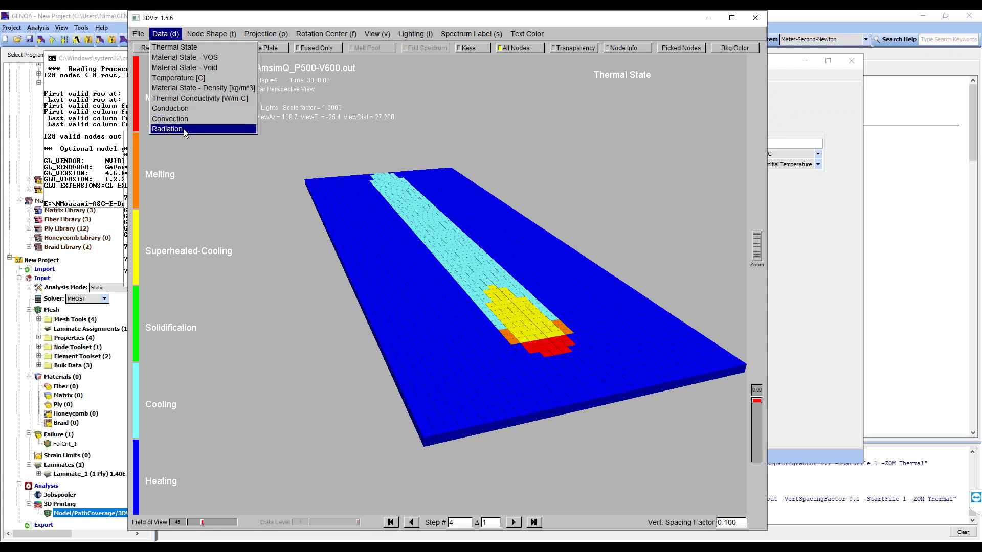
left_click(197, 56)
left_click_drag(380, 299, 355, 271)
key("l")
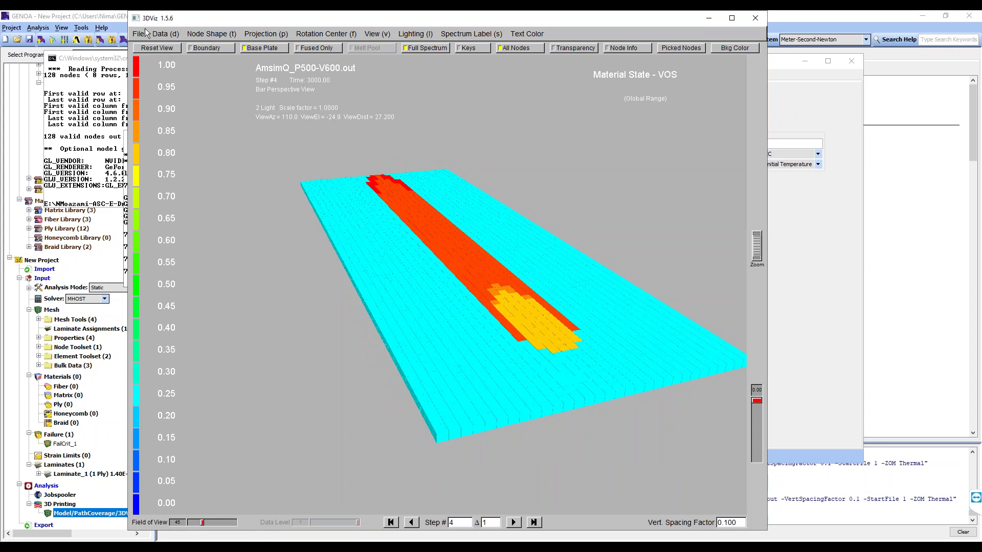
Display the Material State - Void result and switch its color scale from the global to the current range
left_click(159, 34)
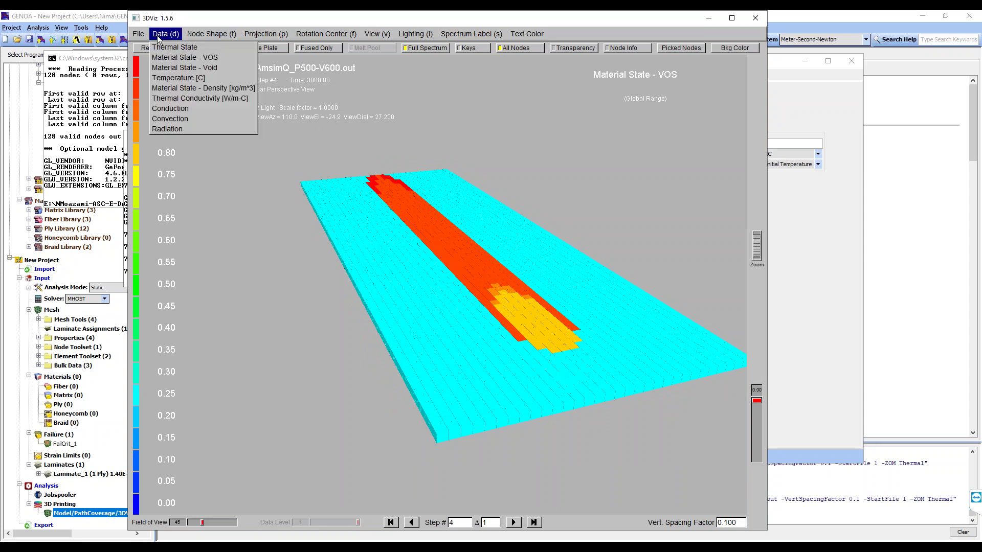
left_click(174, 68)
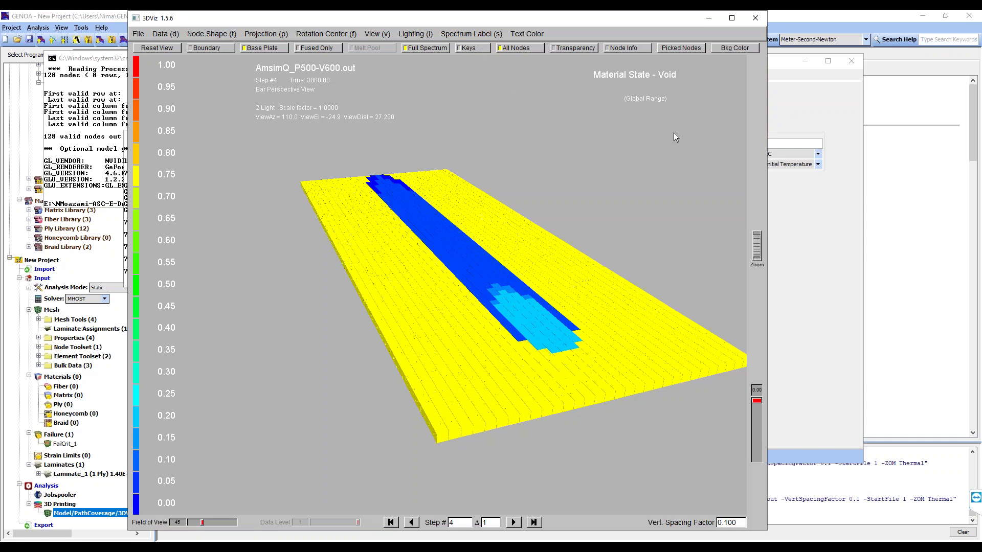
left_click(424, 50)
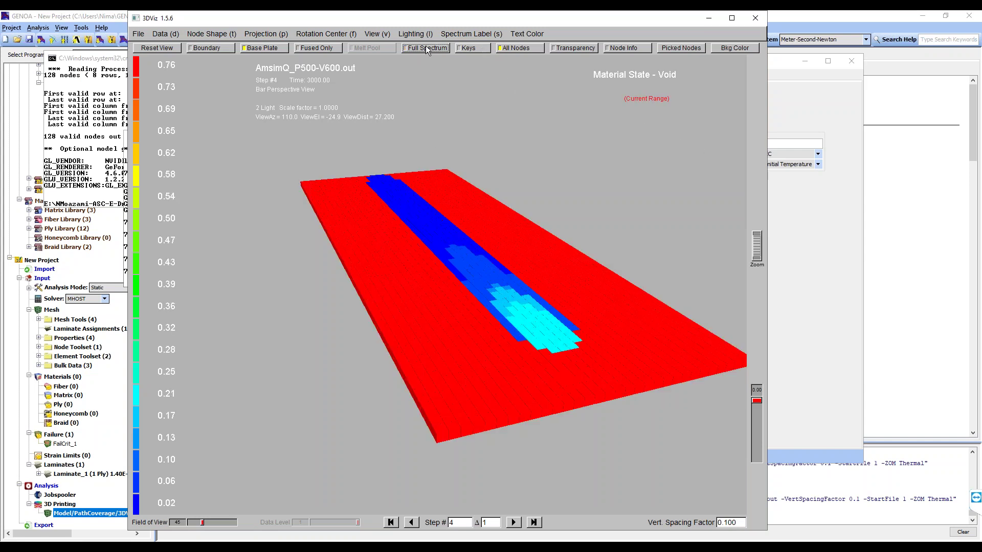
mouse_move(480, 305)
left_mouse_down()
mouse_move(417, 316)
mouse_move(415, 262)
mouse_move(458, 300)
mouse_move(494, 294)
left_mouse_up()
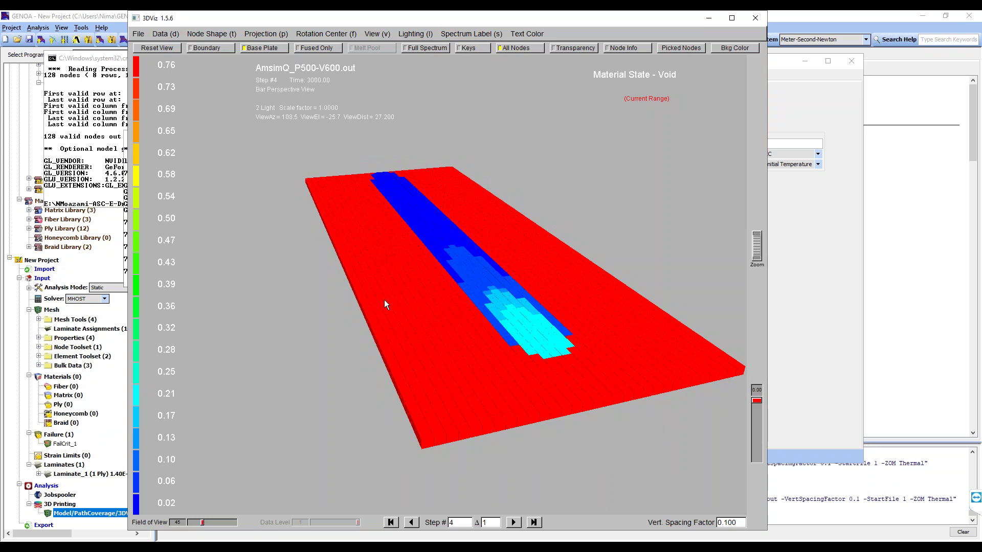
left_click_drag(392, 302, 402, 304)
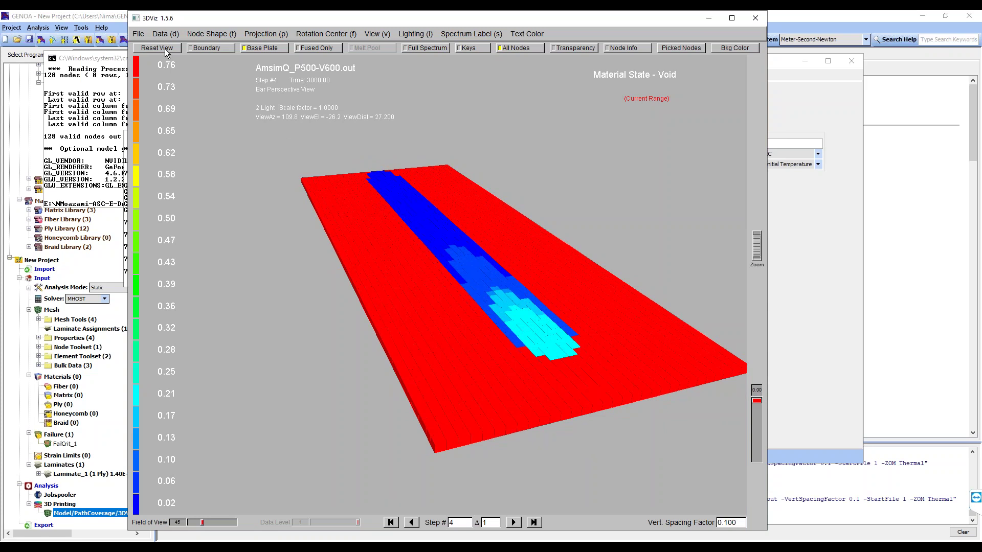
Display the Temperature [C] result and inspect the hot spot at the end of the track
left_click(168, 34)
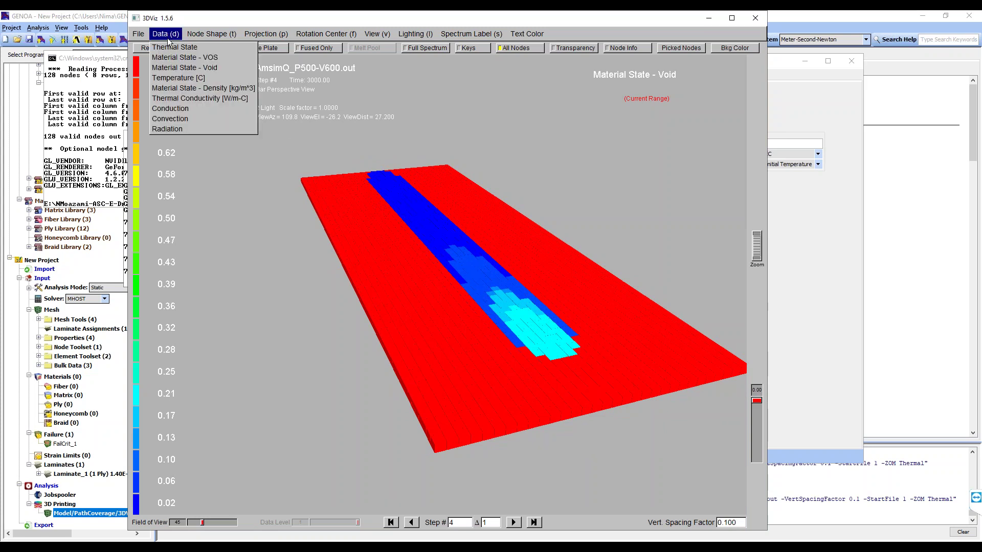
left_click(174, 77)
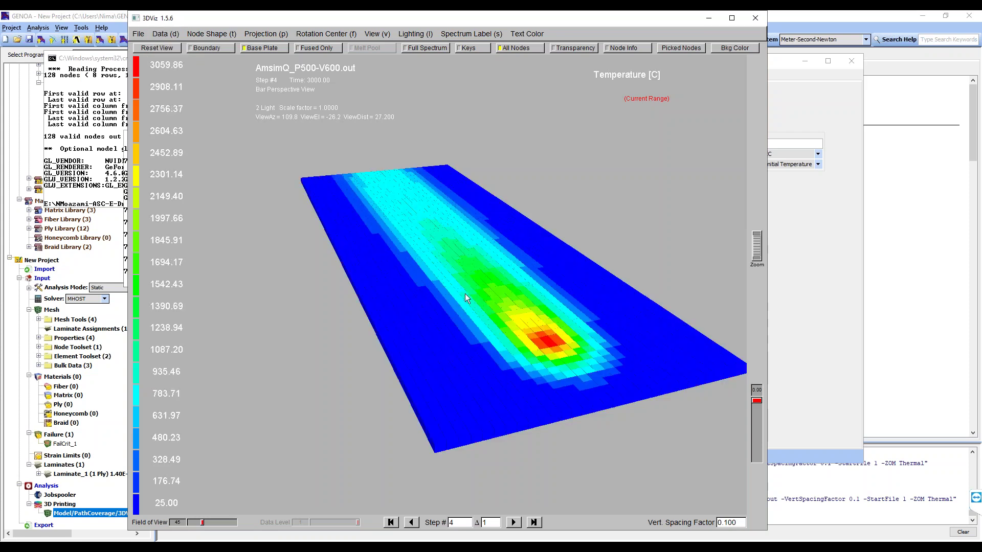
left_click_drag(390, 359, 401, 369)
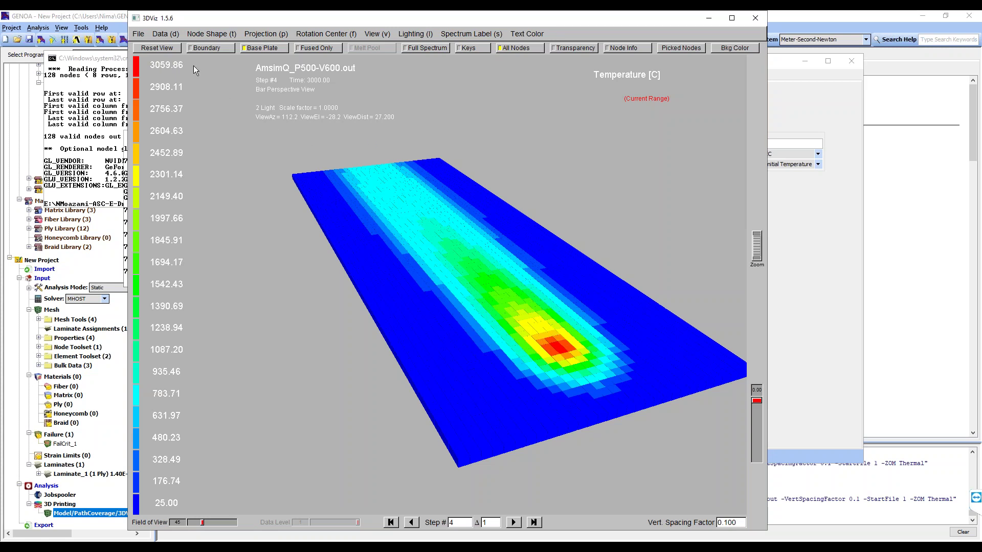
left_click(167, 34)
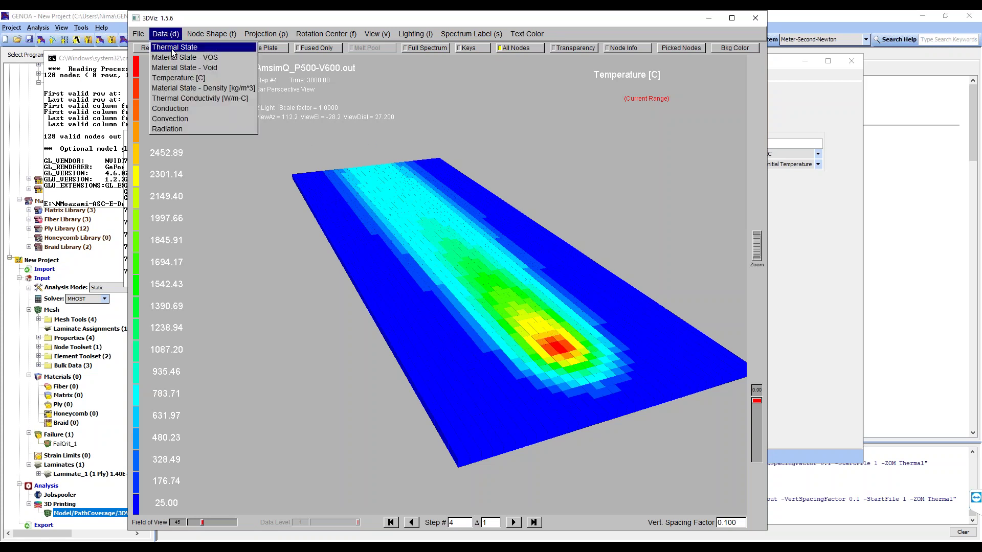
left_click(172, 49)
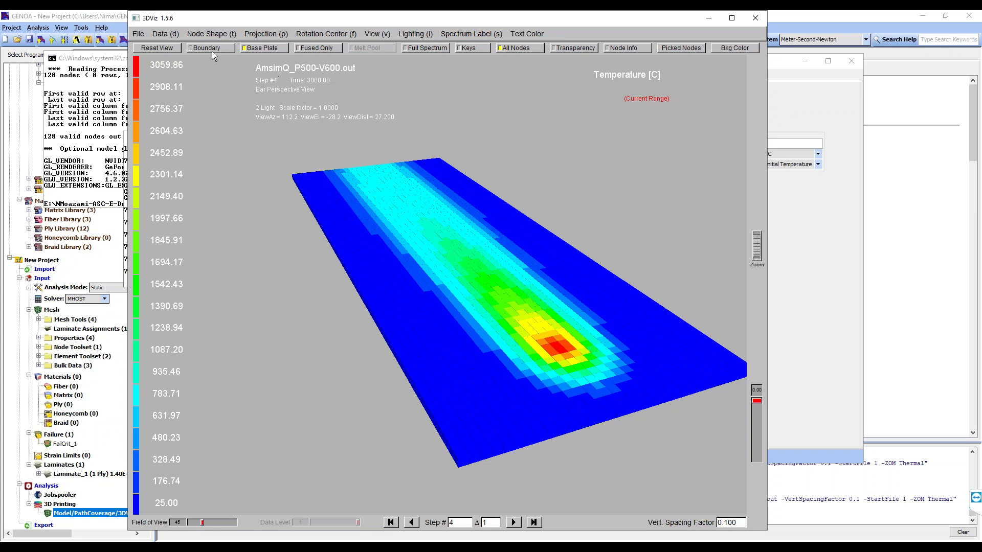
Compare the temperature of the fused elements alone with the full plate, ending with all elements shown
left_click(324, 47)
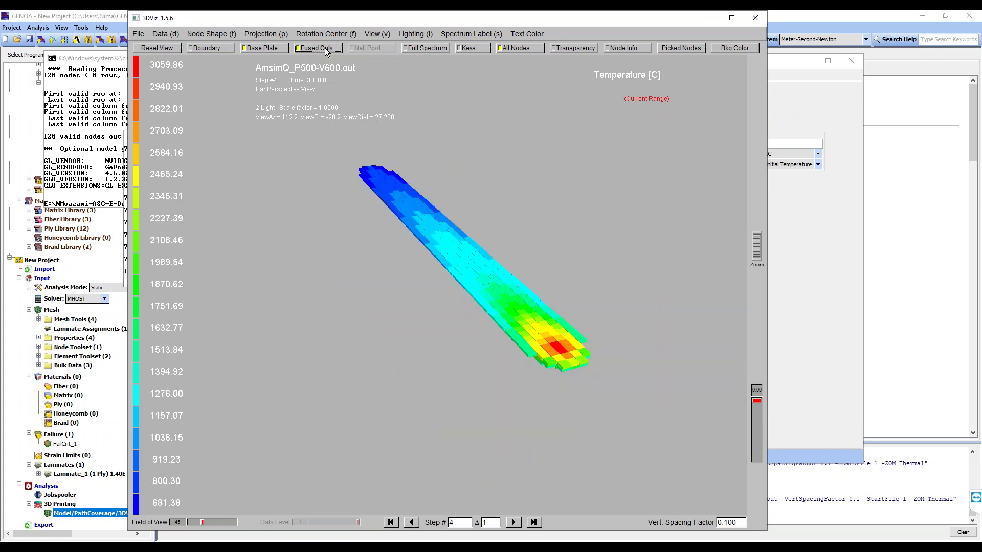
left_click(322, 50)
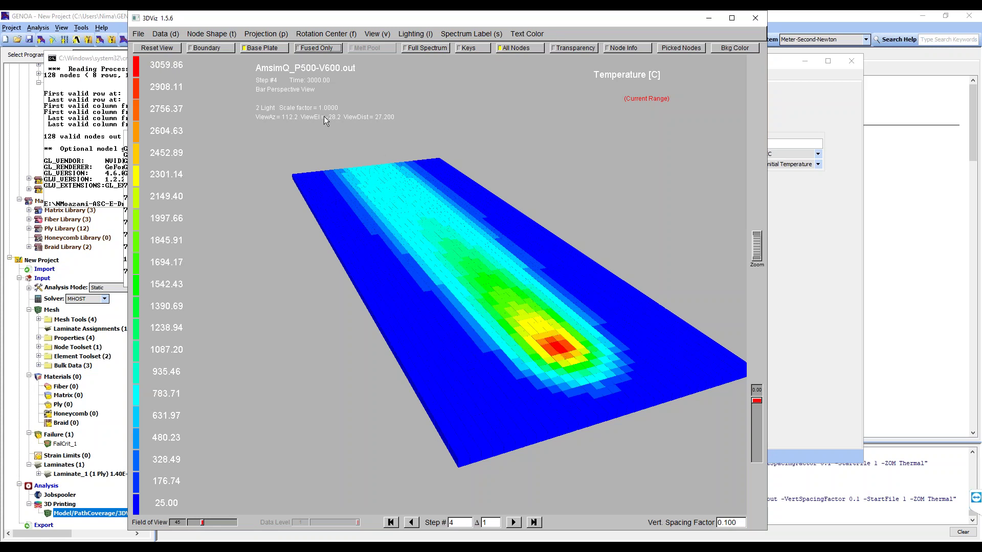
left_click(326, 50)
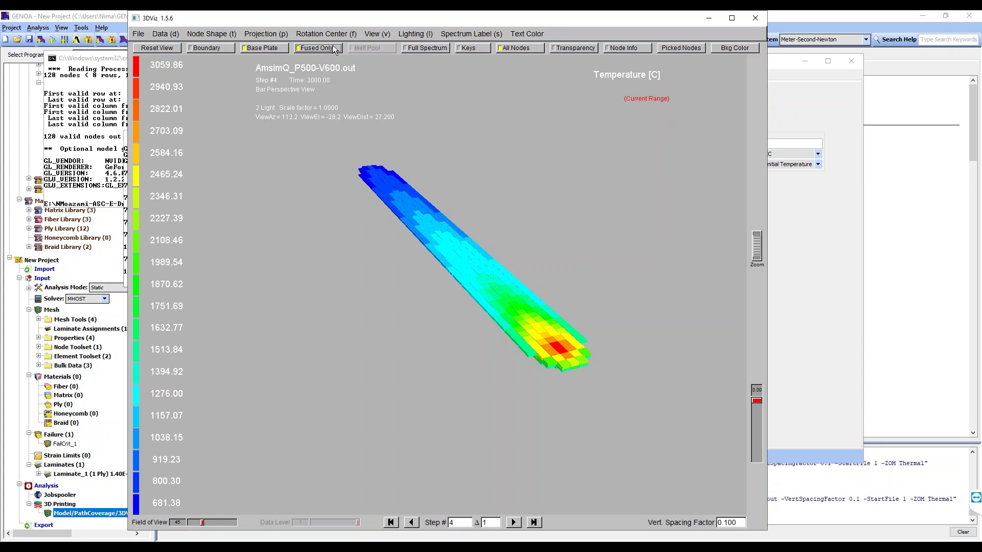
left_click(334, 49)
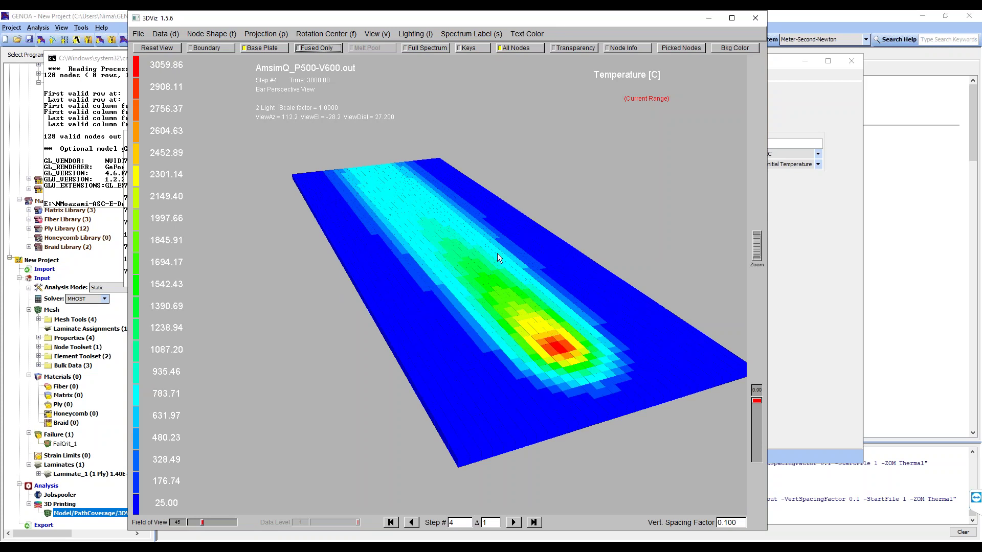
left_click_drag(231, 194, 233, 192)
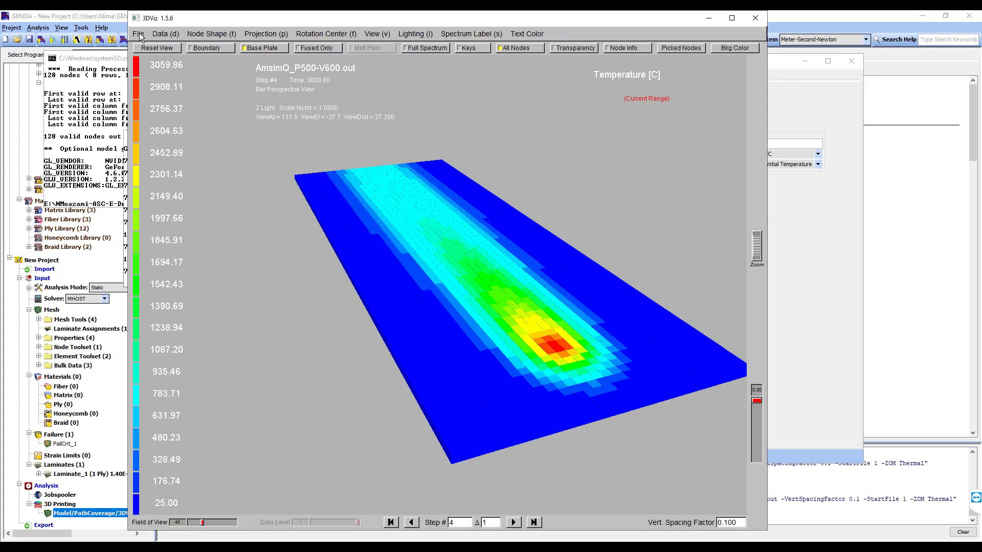
View the Thermal Conductivity [W/m-C] result and the Material State - Density [kg/m^3] result on the plate
left_click(159, 33)
left_click(186, 100)
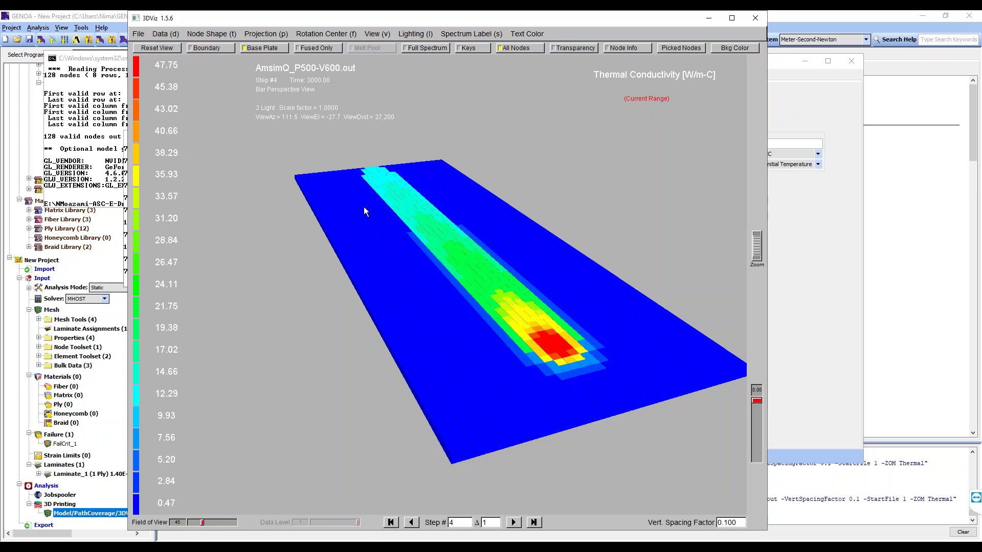
left_click(165, 34)
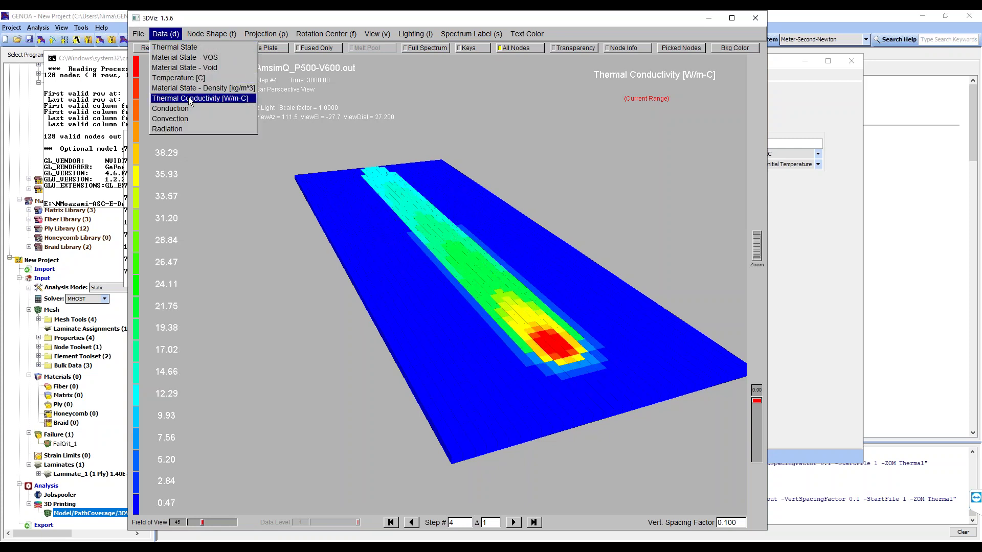
left_click(215, 90)
left_click_drag(603, 191, 588, 197)
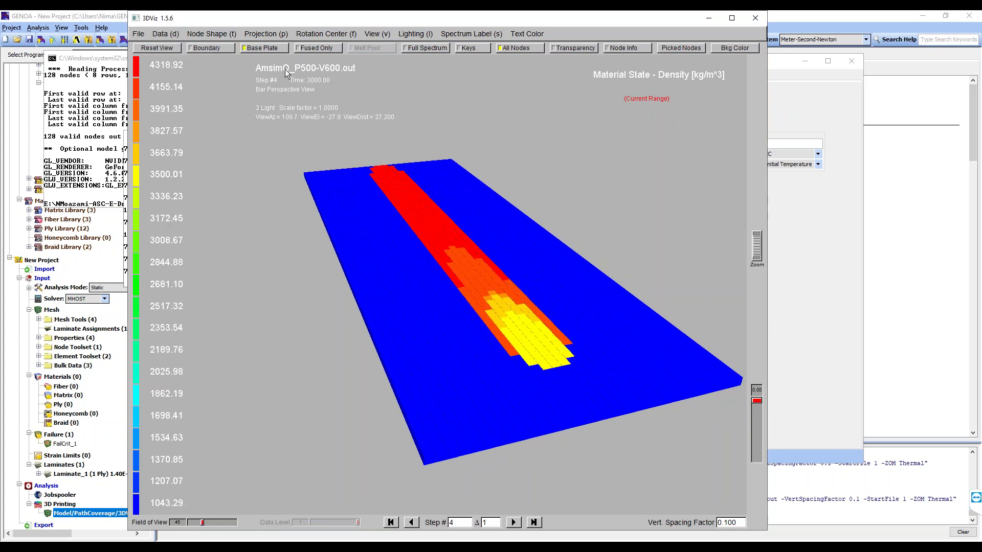
Switch the plate display back to the Thermal State result
left_click(162, 33)
left_click(166, 48)
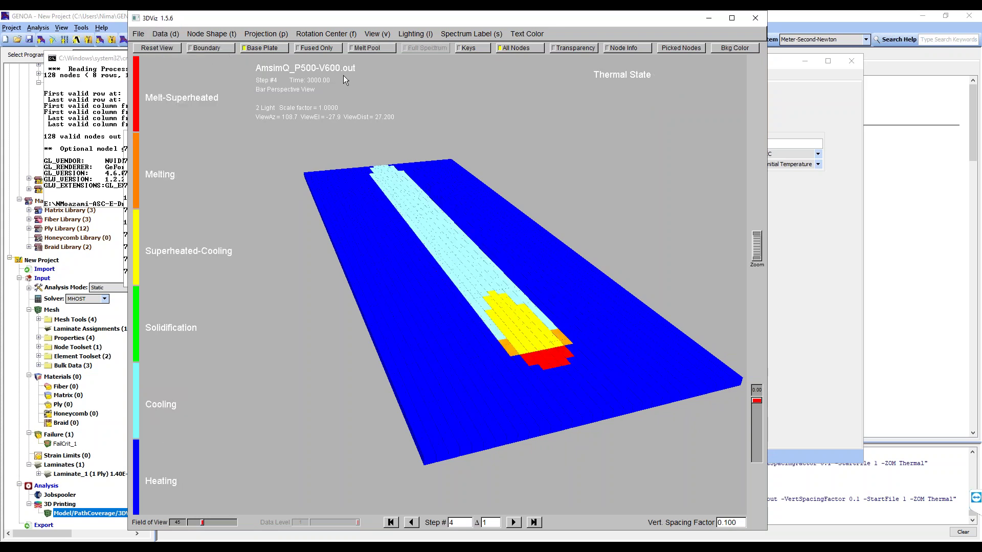